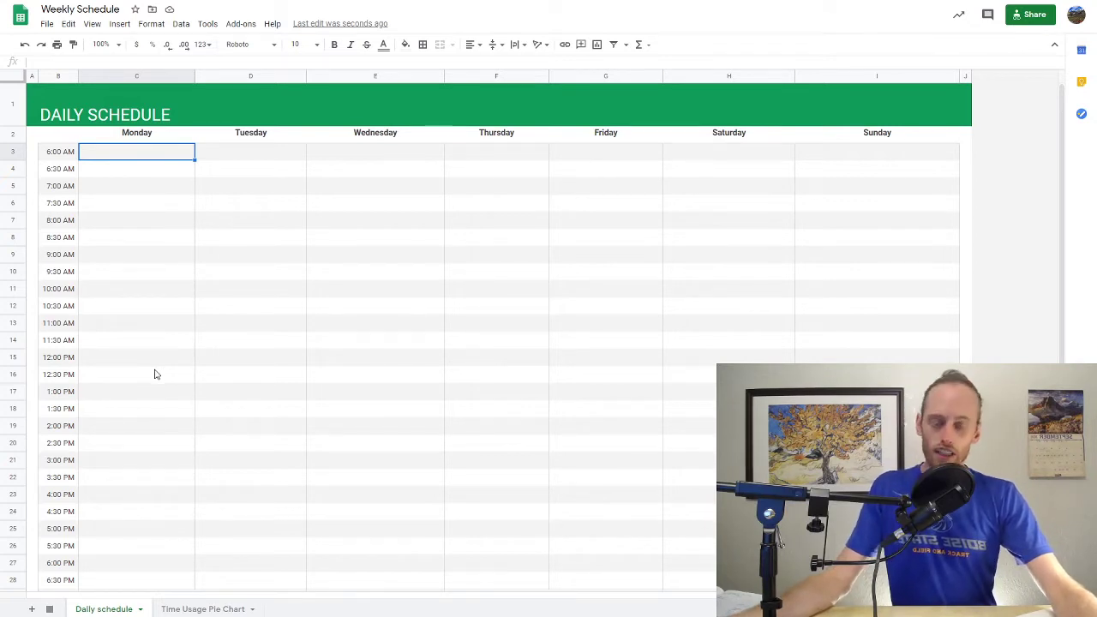
Enter Class in Monday's 12:00 PM slot and extend it through 1:00 PM.
left_click(119, 359)
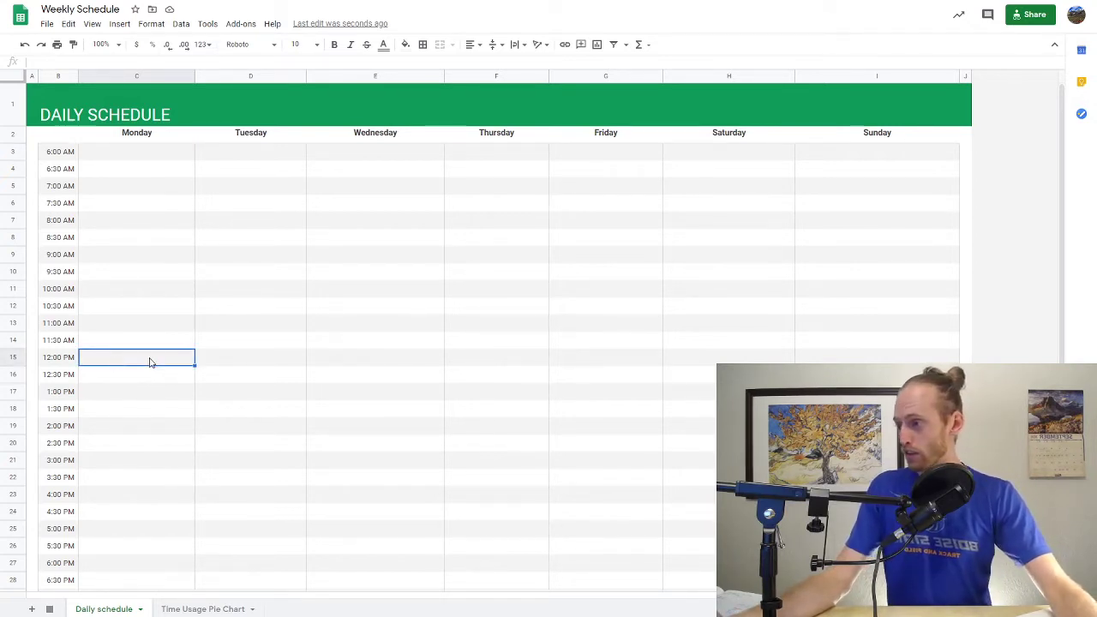
type("Taee")
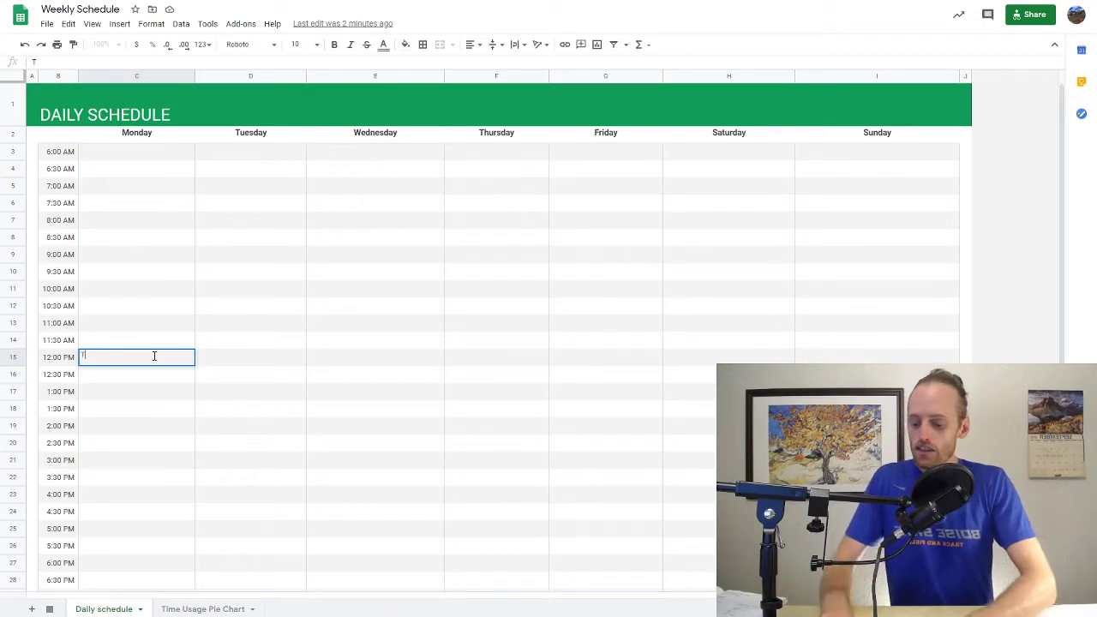
key("BackSpace")
key("BackSpace")
type("Class")
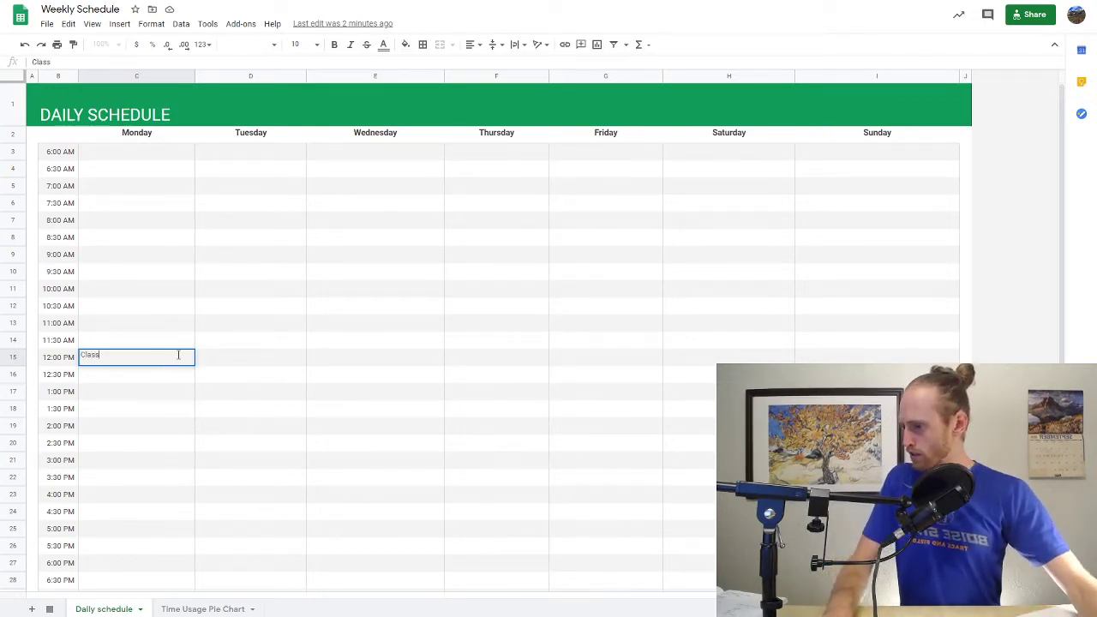
key("Return")
left_click(164, 356)
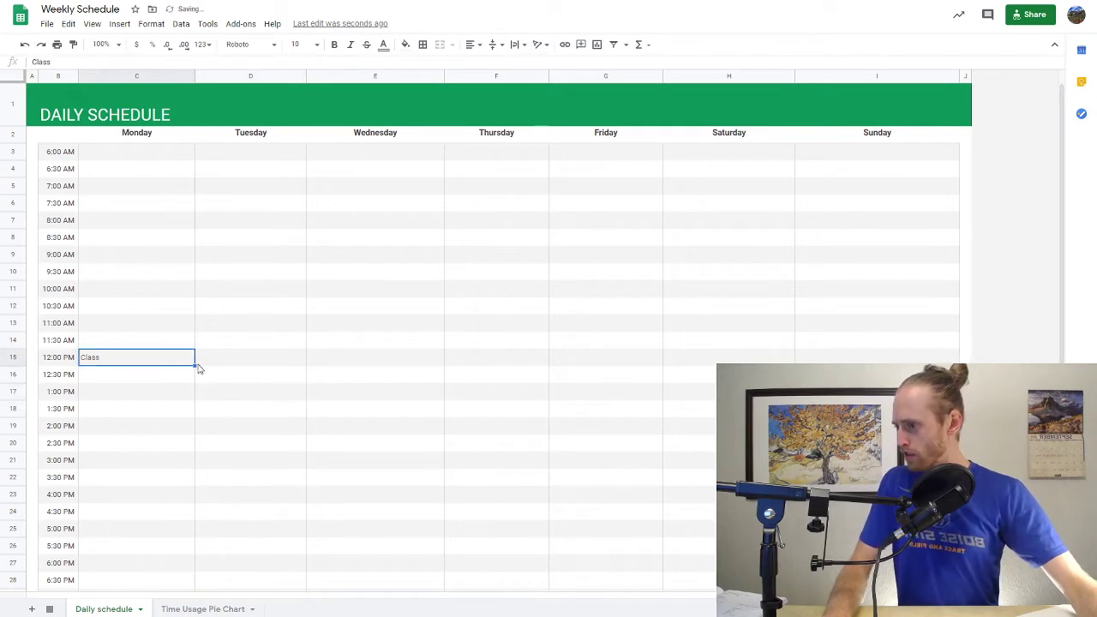
left_click_drag(195, 365, 192, 408)
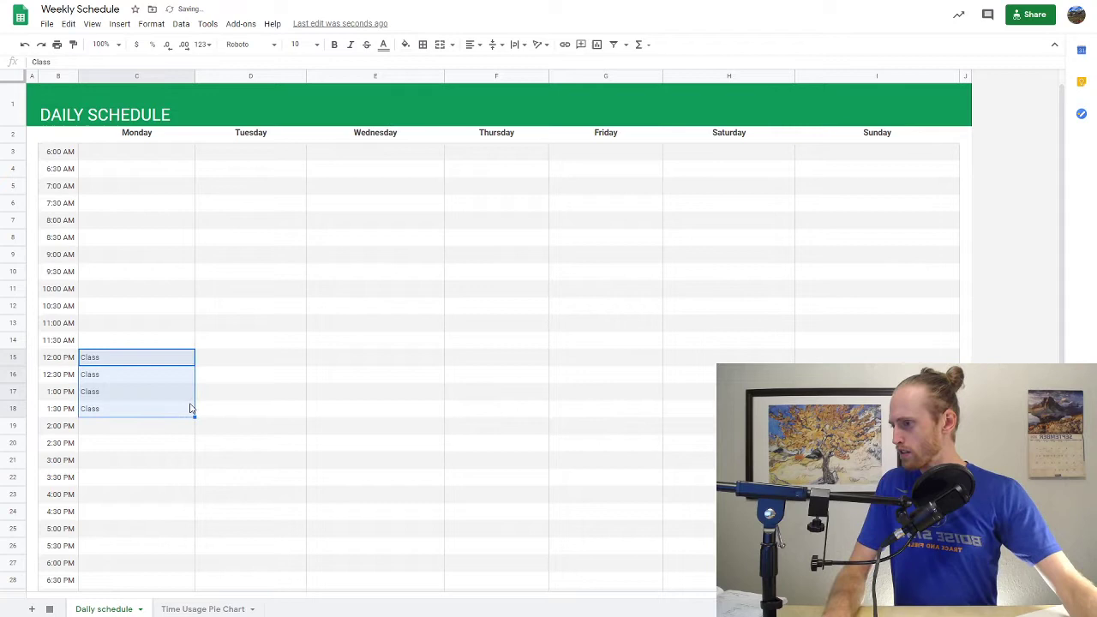
left_click(152, 410)
key("Delete")
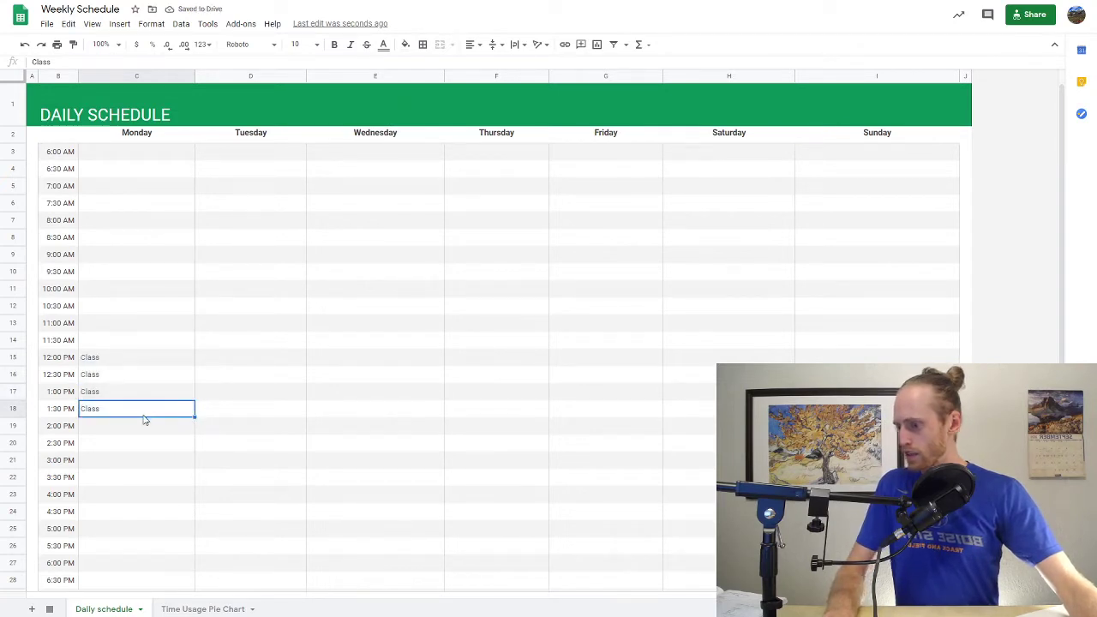
Fill Class into Monday's 3:00, 3:30 and 4:00 PM slots.
left_click(125, 463)
type("Class")
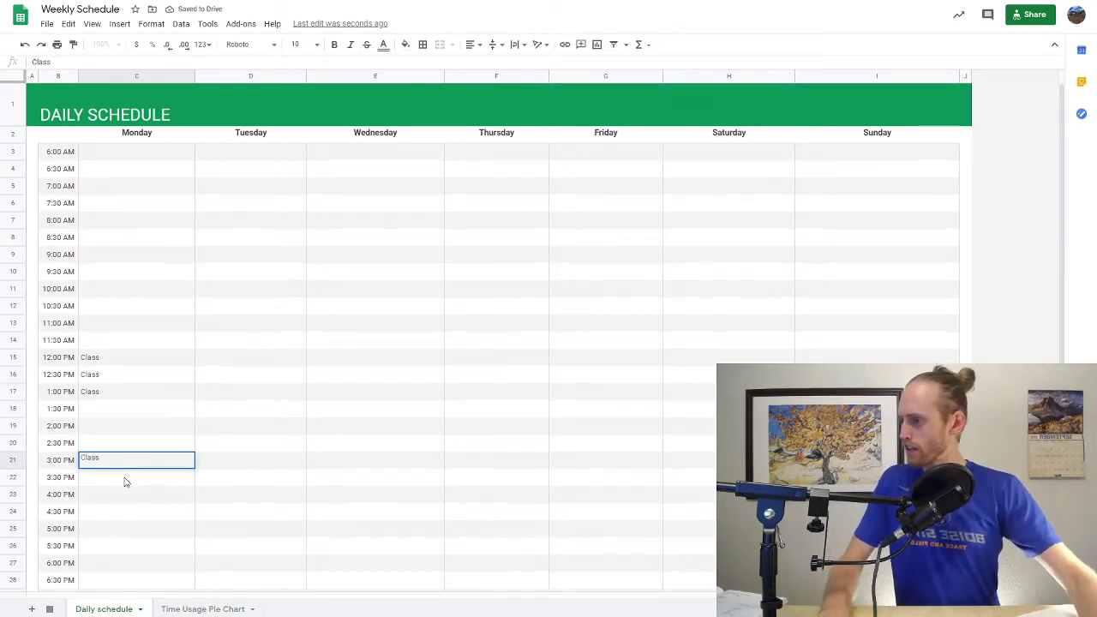
key("Return")
left_click(123, 463)
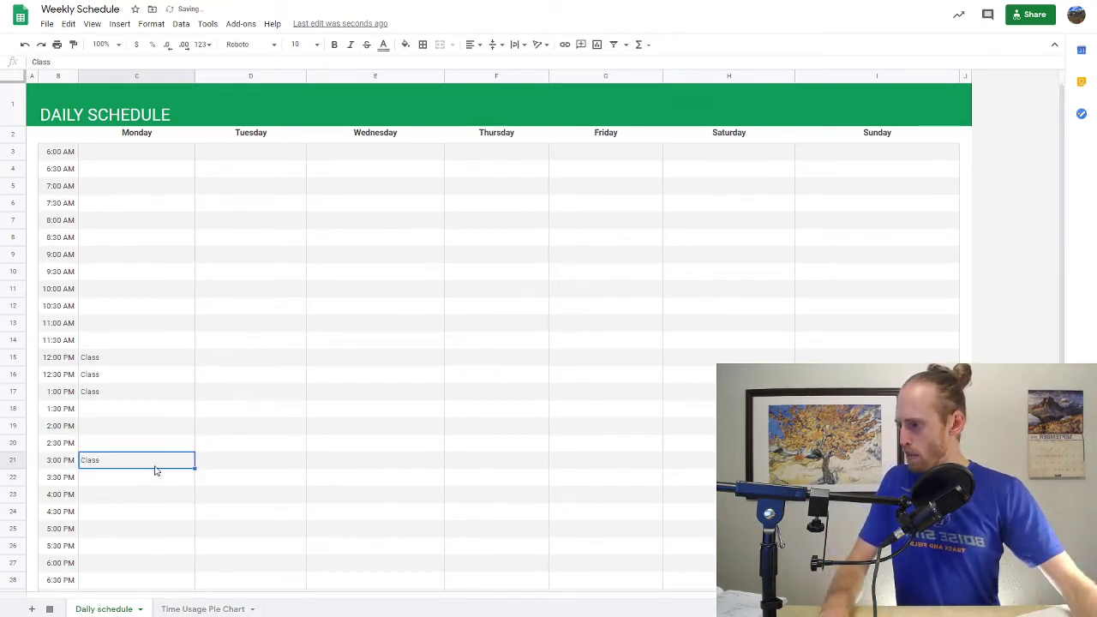
left_click_drag(192, 466, 194, 500)
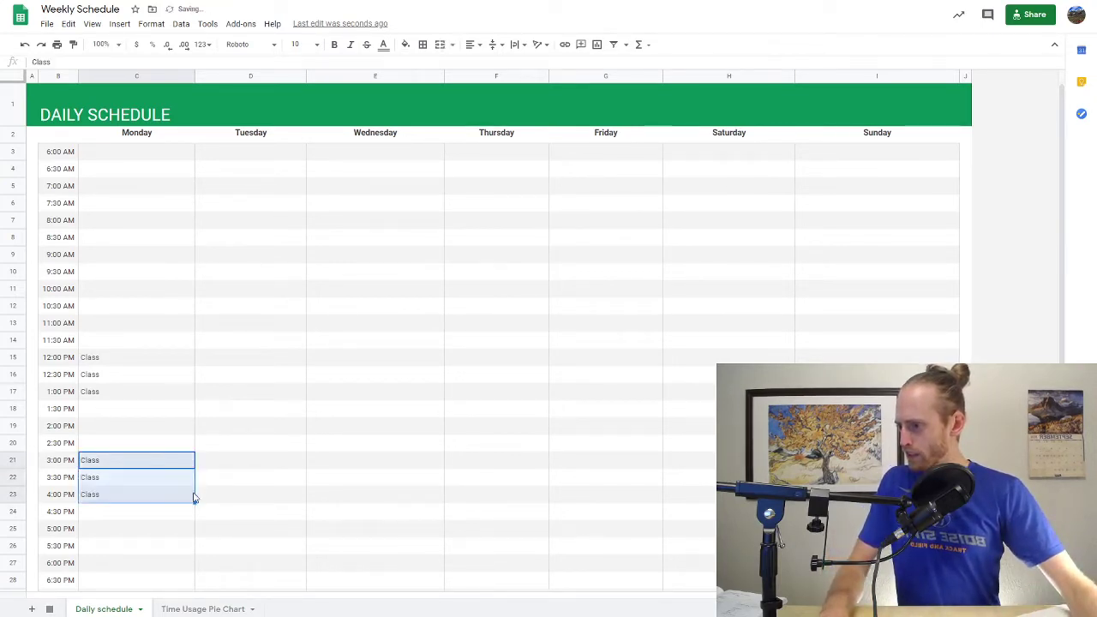
Fill Class into Tuesday's slots from 10:30 to 11:30 AM.
left_click(245, 310)
type("C")
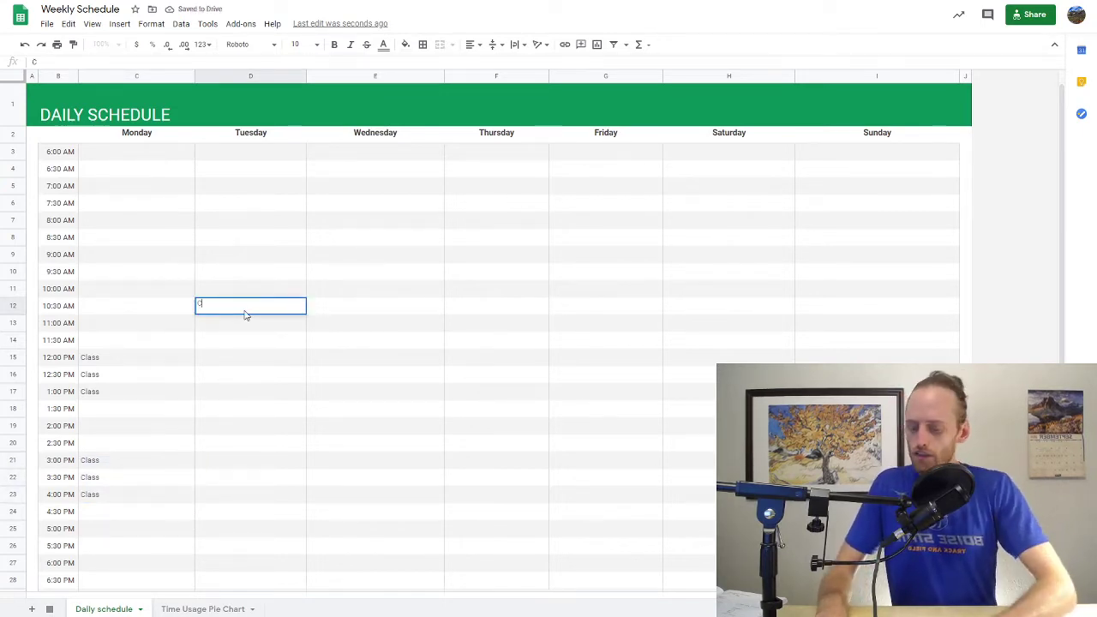
type("lass")
key("Return")
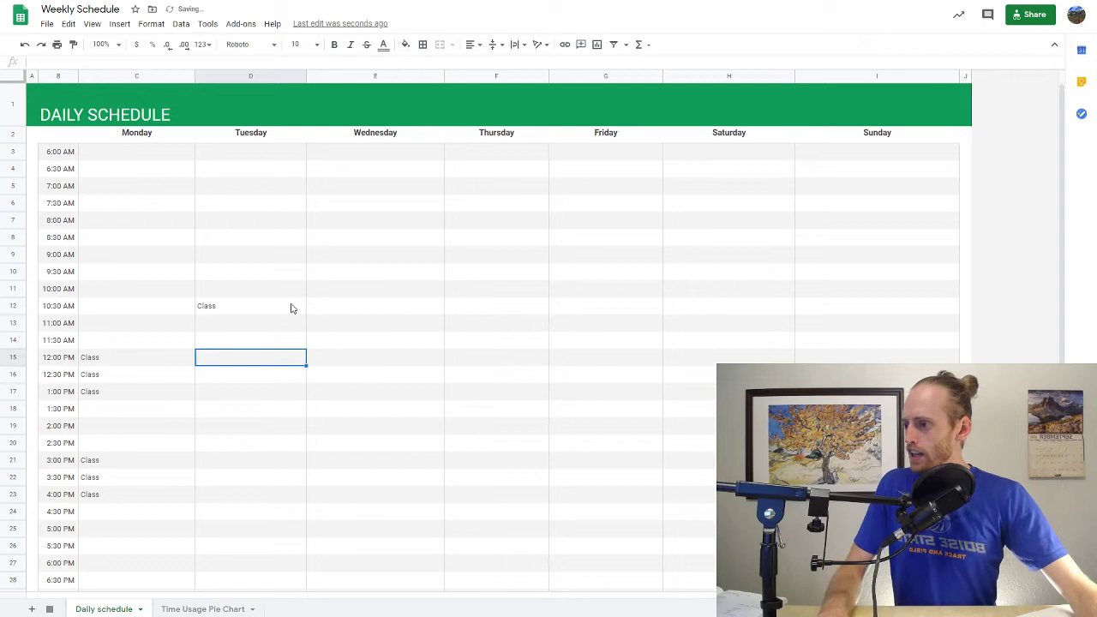
left_click(292, 306)
left_click_drag(306, 314, 306, 344)
left_click(261, 379)
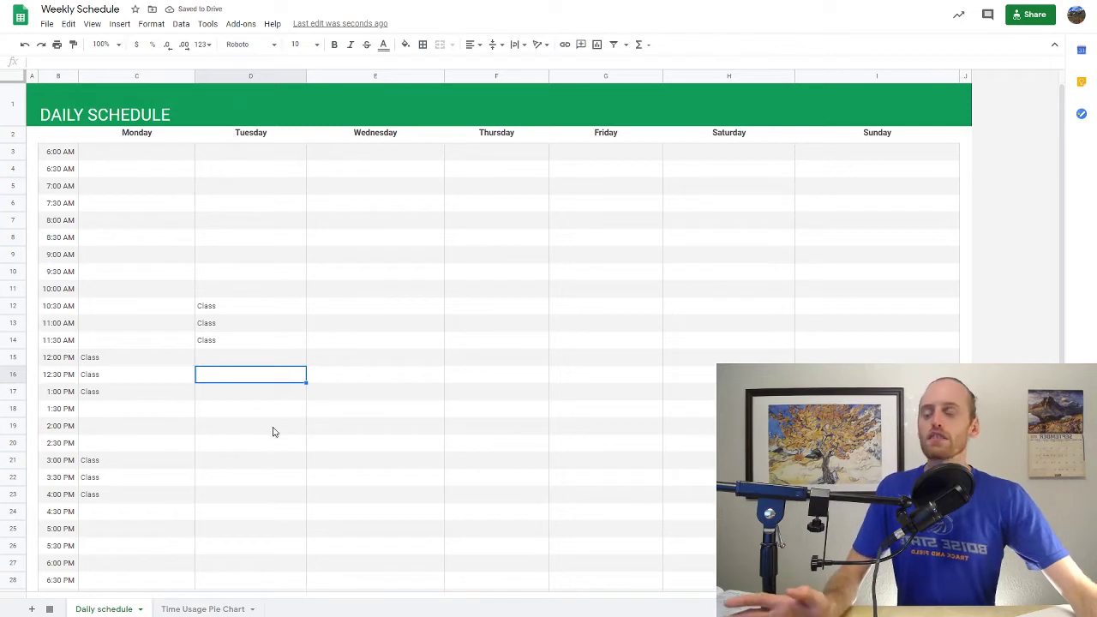
Fill Monday from 7:00 to 10:30 AM with Work HPL.
left_click(108, 190)
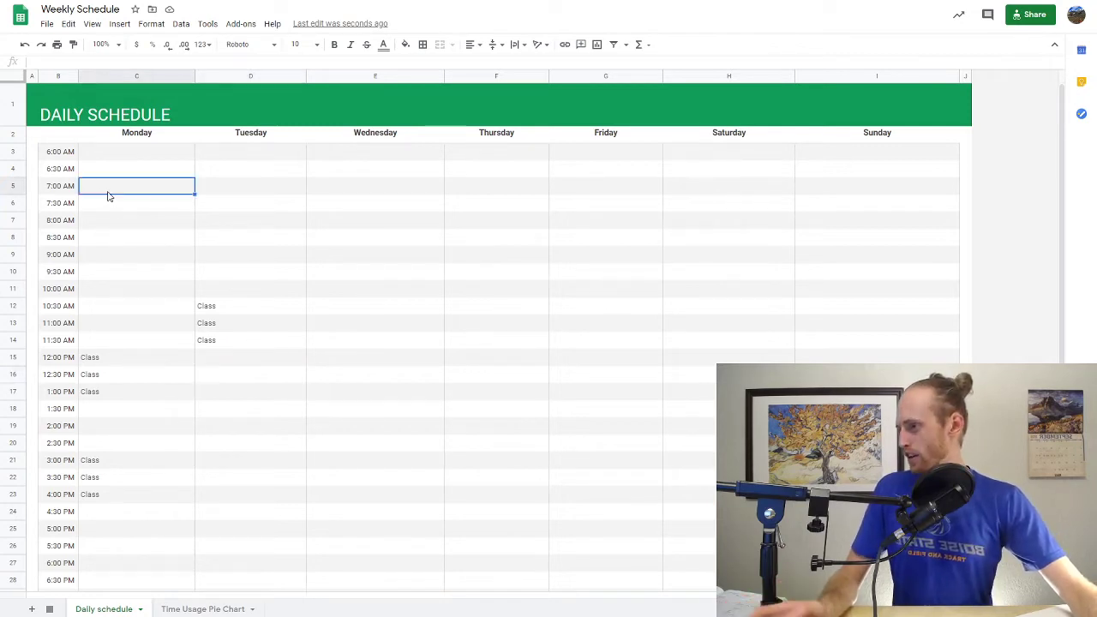
left_click(119, 208)
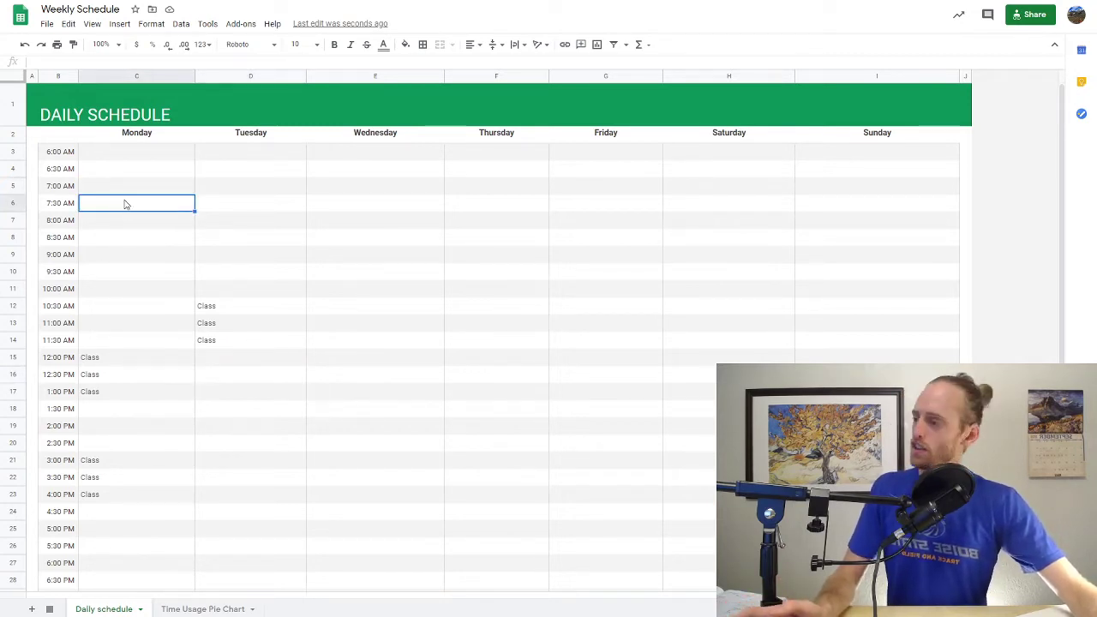
left_click(125, 192)
type("HP")
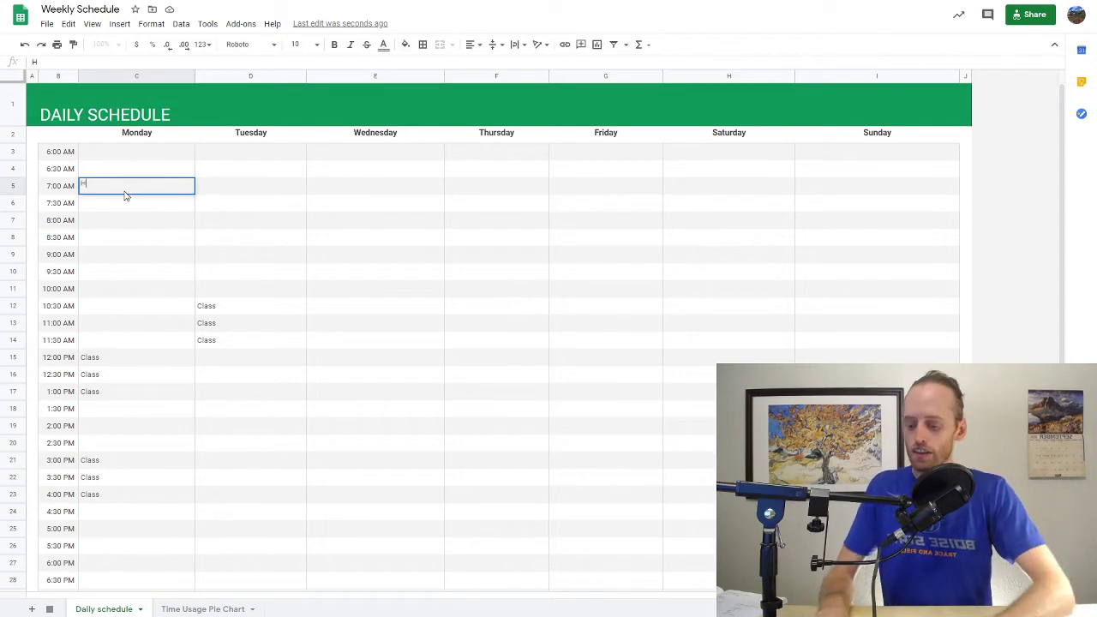
key("BackSpace")
key("BackSpace")
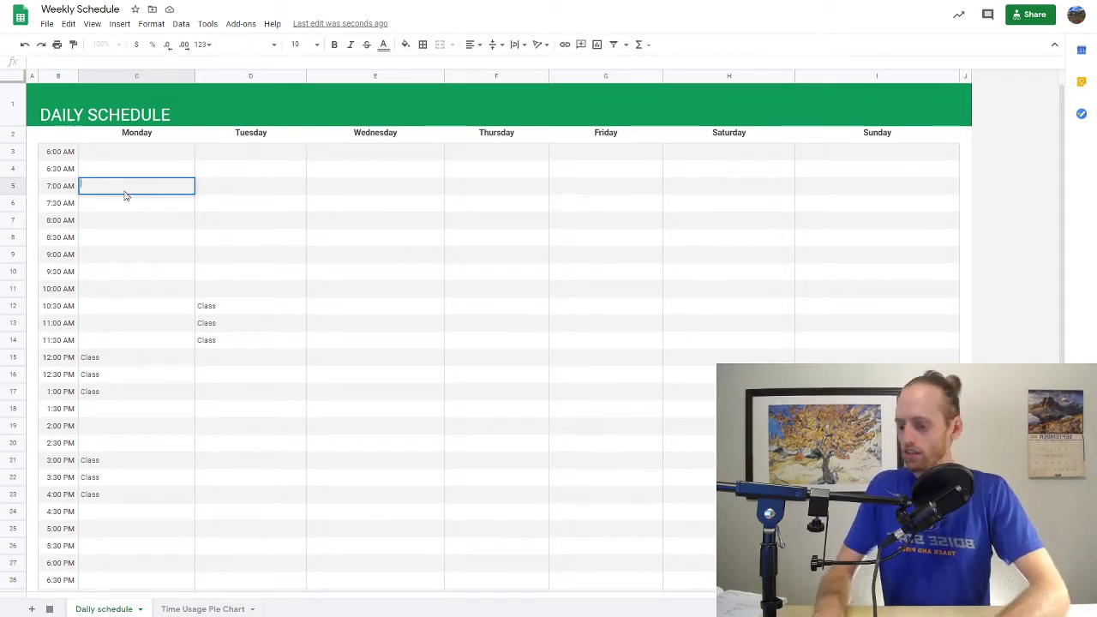
type("Work HPL")
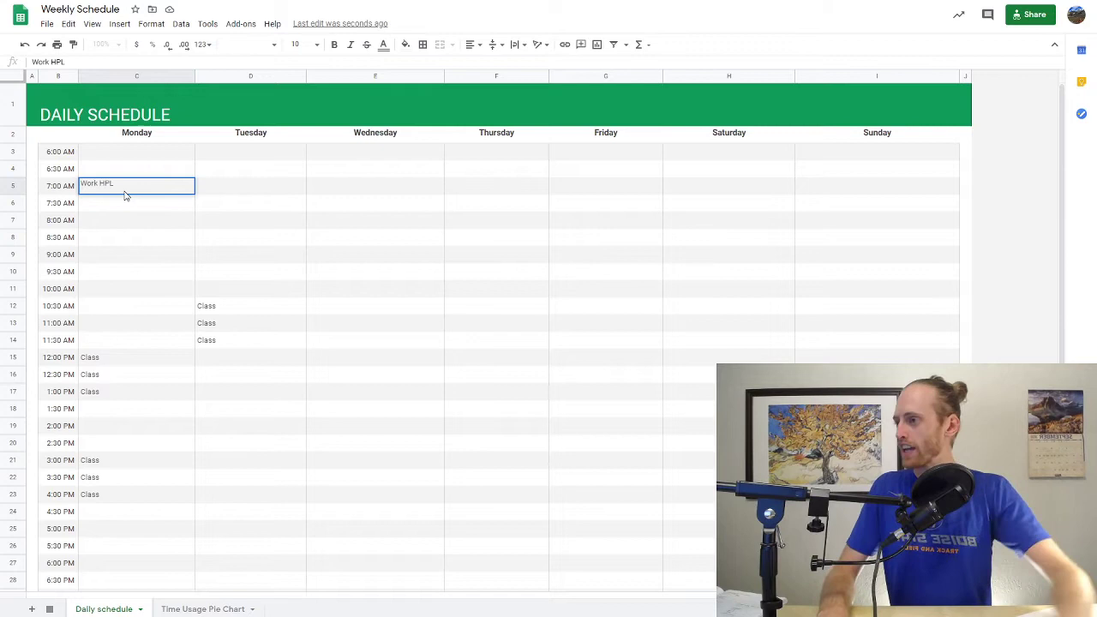
left_click(153, 222)
left_click(167, 191)
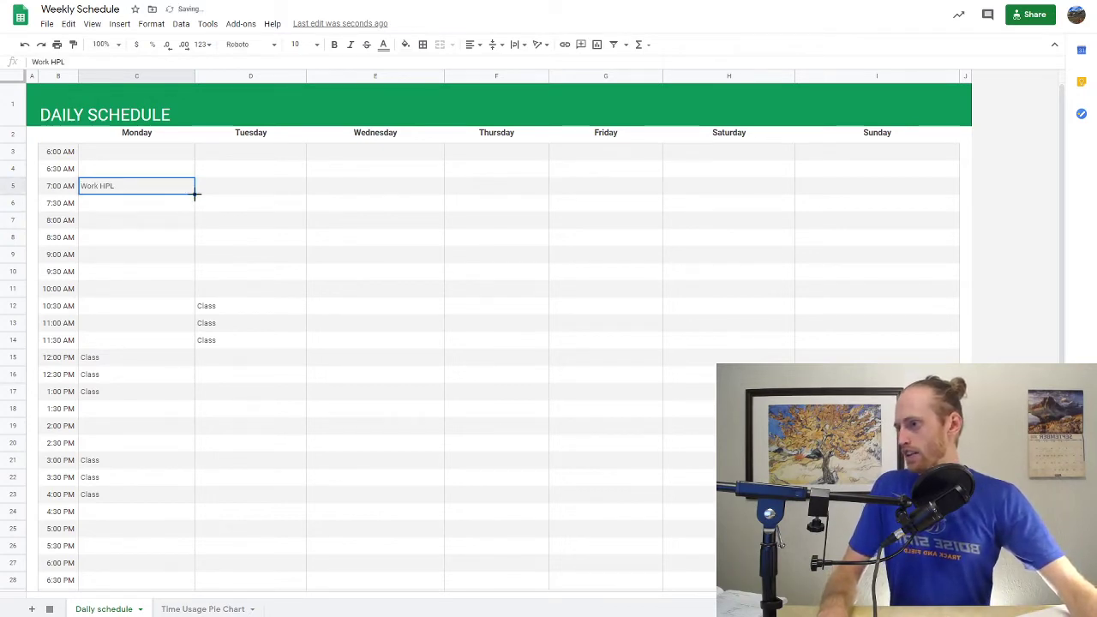
left_click_drag(194, 193, 186, 305)
Enter Lunch at Monday 11:00–11:30 AM and Breakfast at 6:30 AM.
left_click(137, 326)
type("Lu")
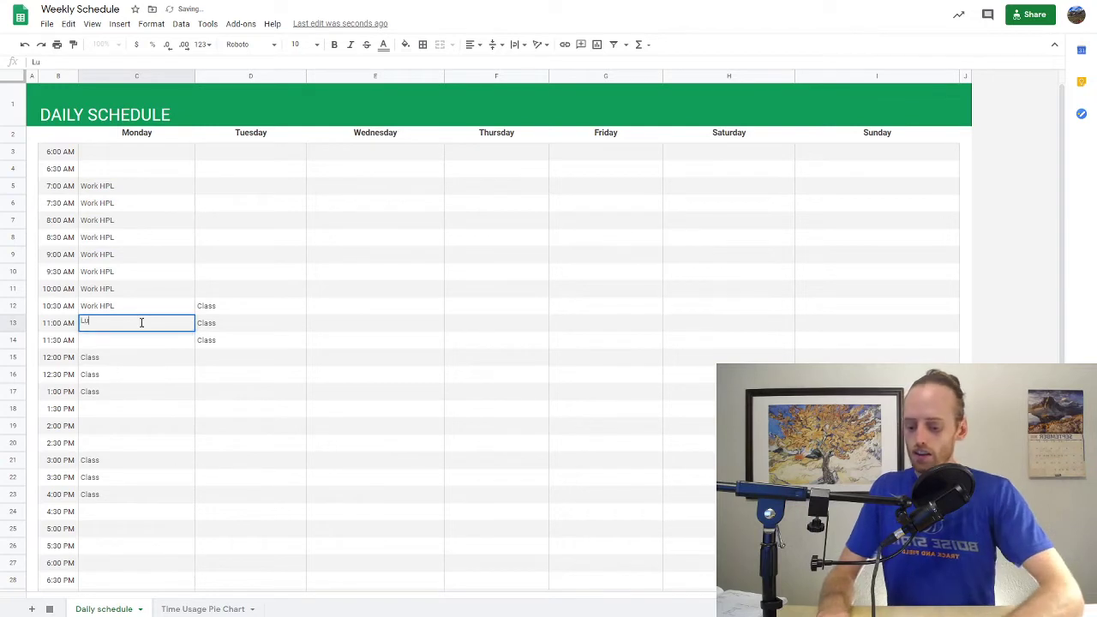
type("nch")
key("Return")
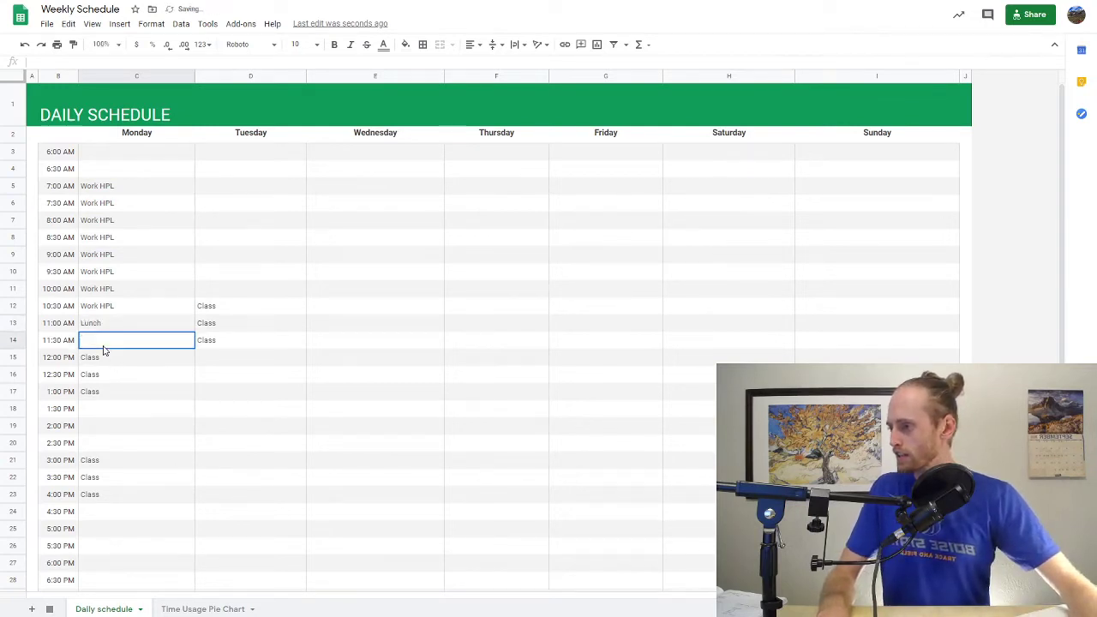
type("Lunch")
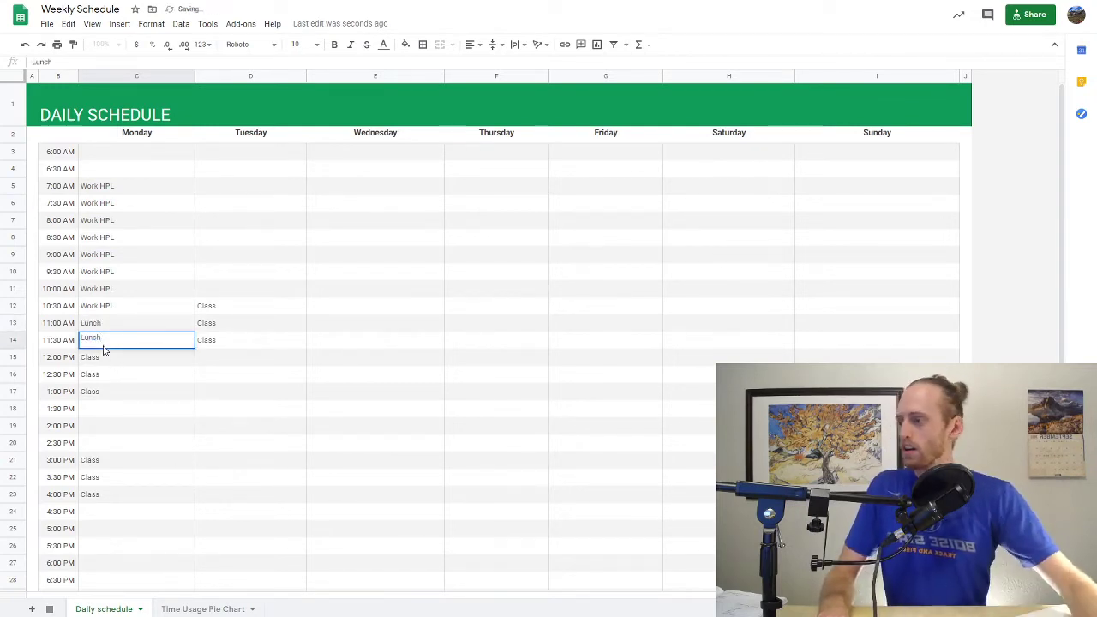
left_click(114, 172)
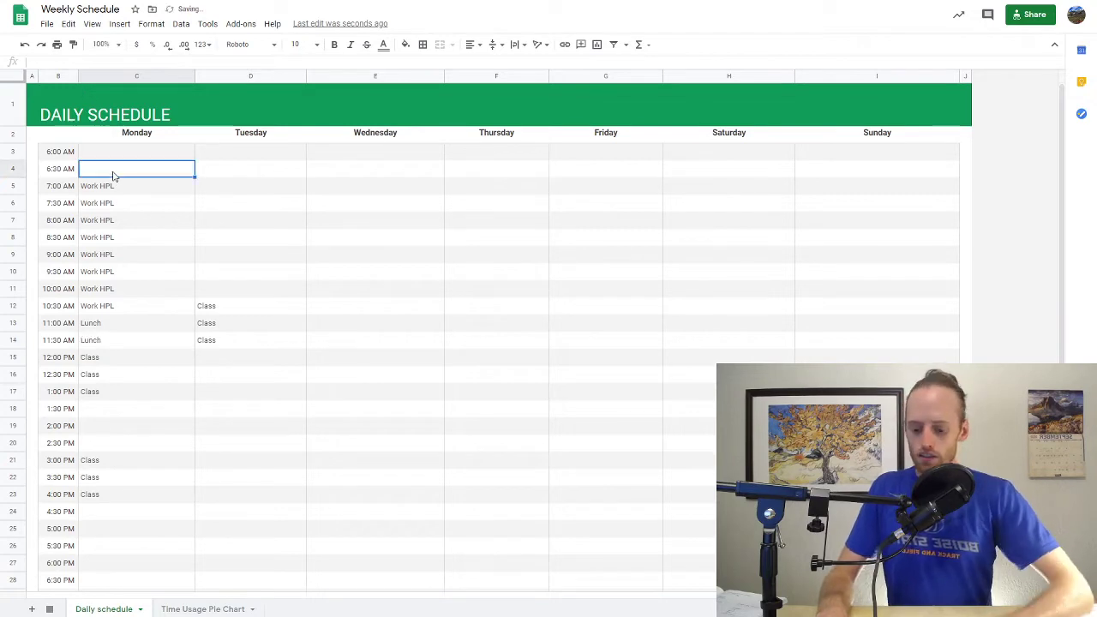
type("Breakfast")
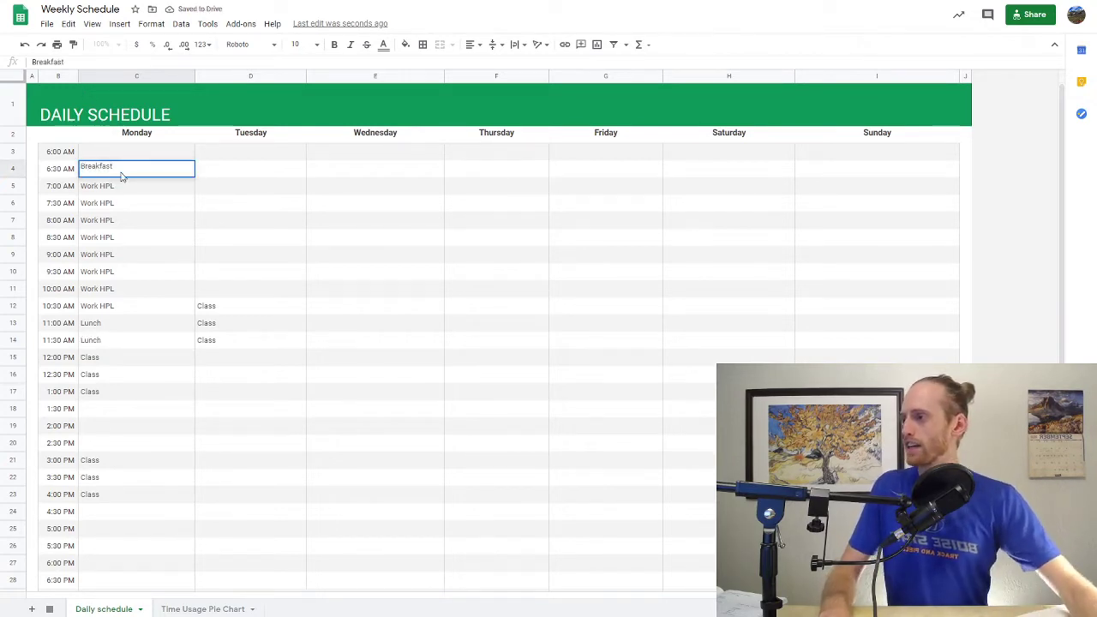
left_click(146, 257)
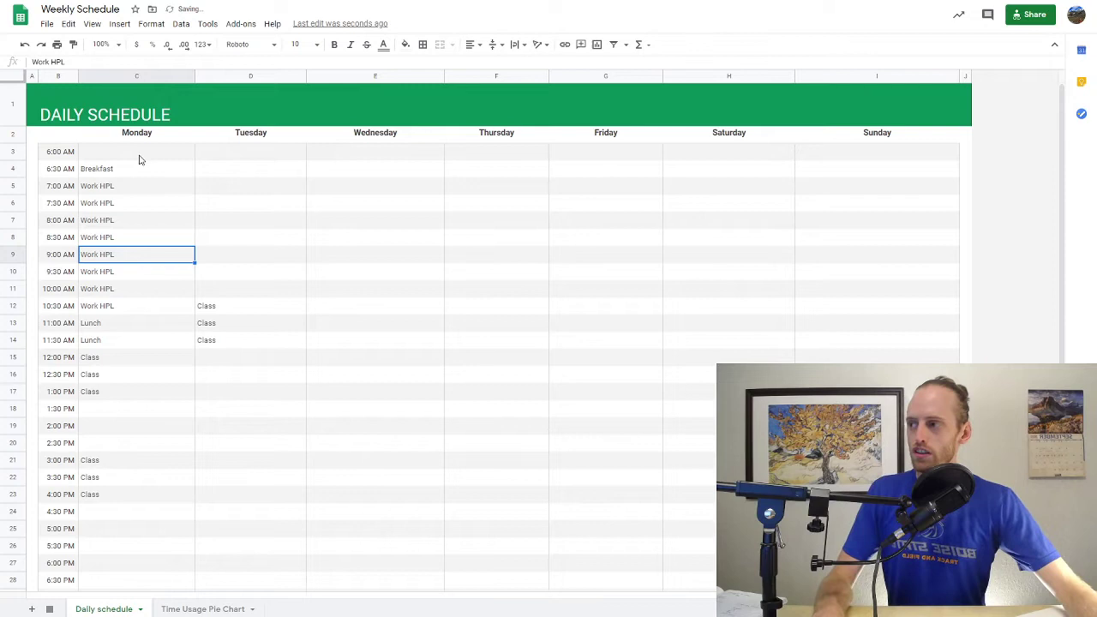
Enter Wake in Monday's 6:00 AM cell and wake for Tuesday through Friday.
left_click(179, 156)
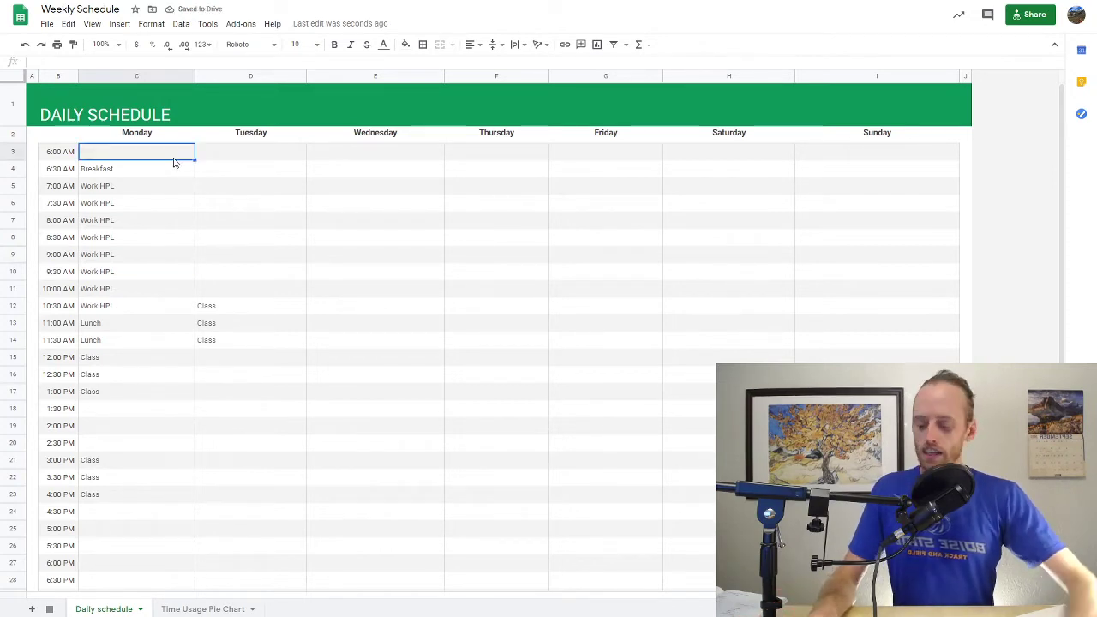
type("Wake")
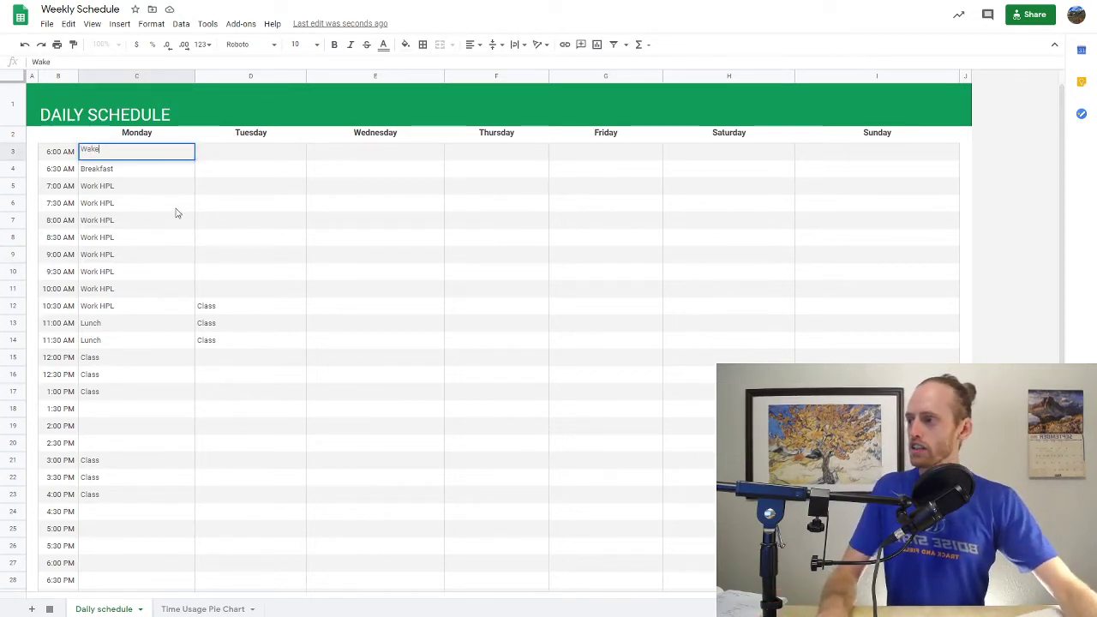
left_click(272, 146)
type("wake")
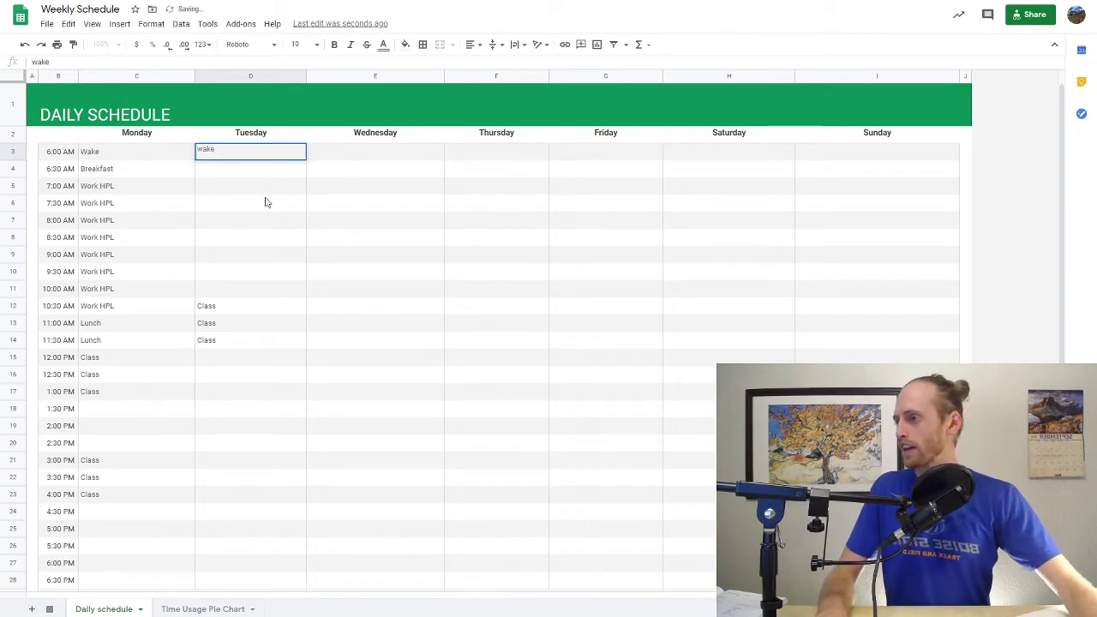
key("Return")
left_click(219, 156)
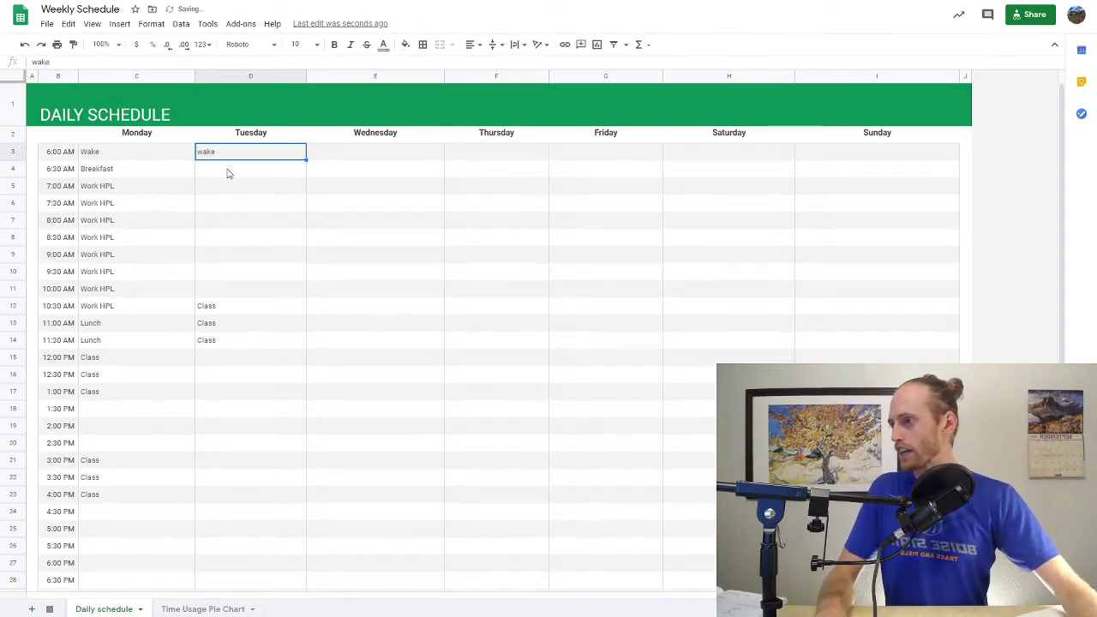
left_click_drag(308, 157, 576, 158)
left_click(557, 223)
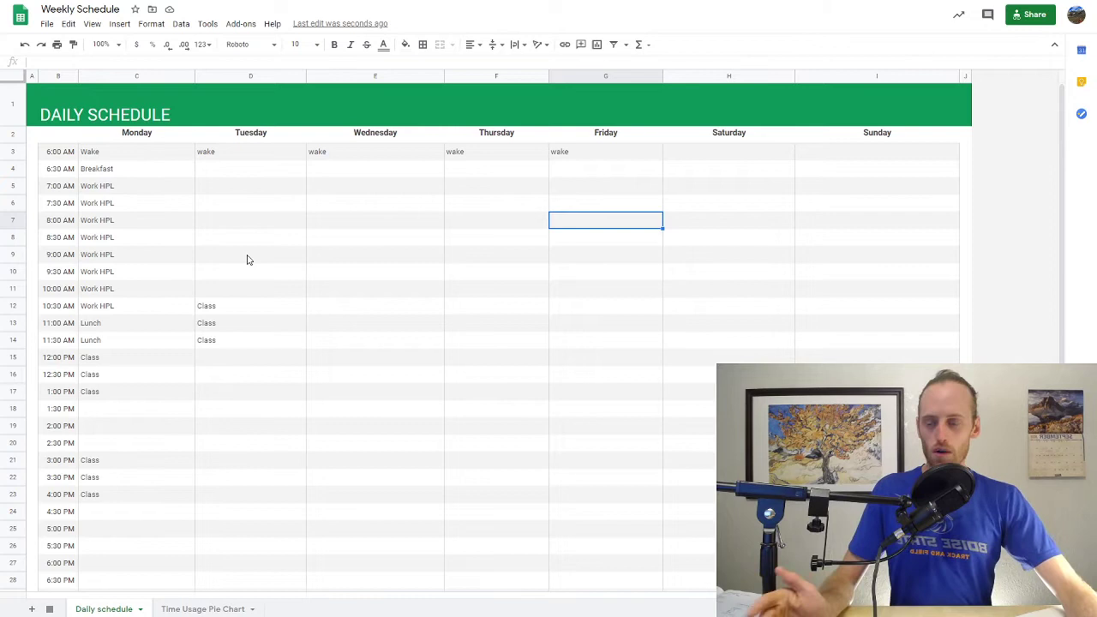
scroll(248, 260, "down", 2)
scroll(248, 259, "down", 2)
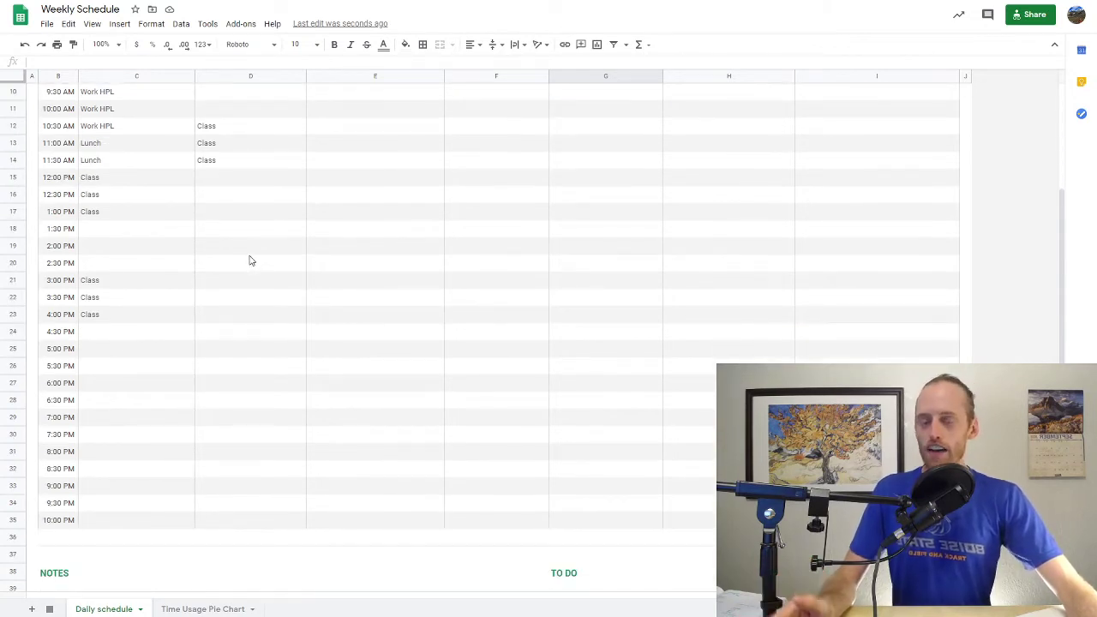
Fill the 10:00 PM row from C35 to G35 with In Bed.
left_click(129, 521)
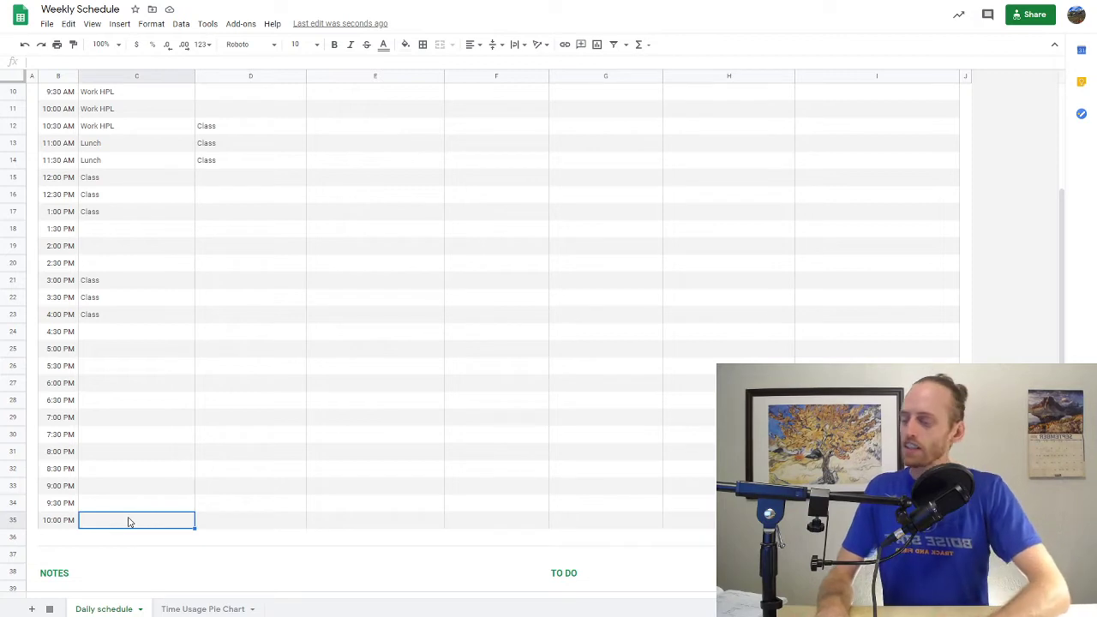
double_click(129, 521)
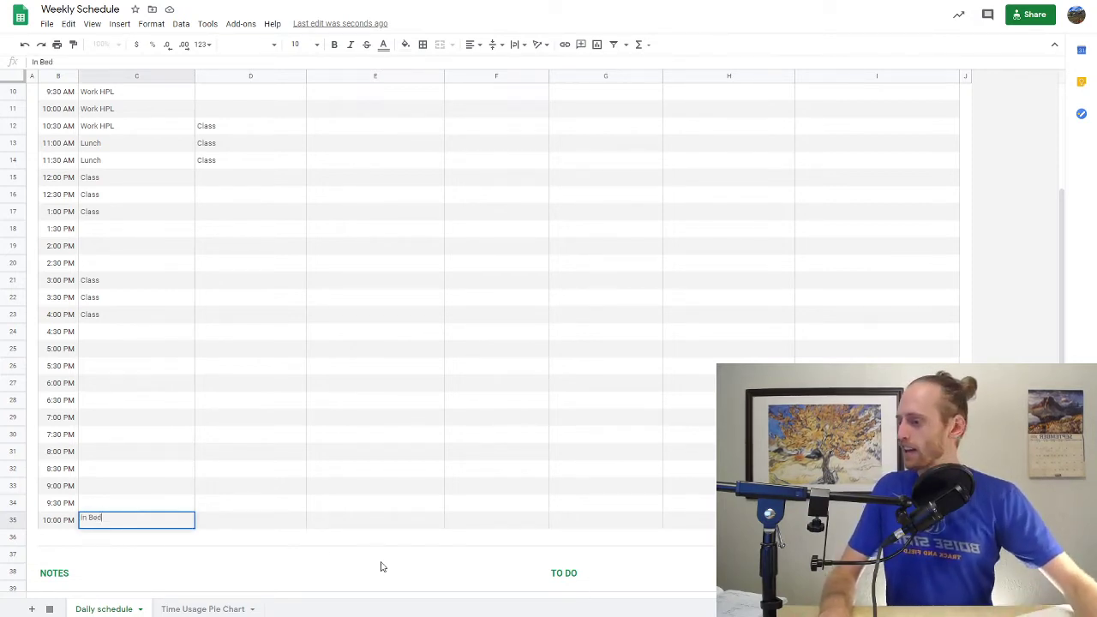
left_click(292, 552)
left_click(187, 526)
left_click_drag(193, 527, 604, 531)
left_click(348, 538)
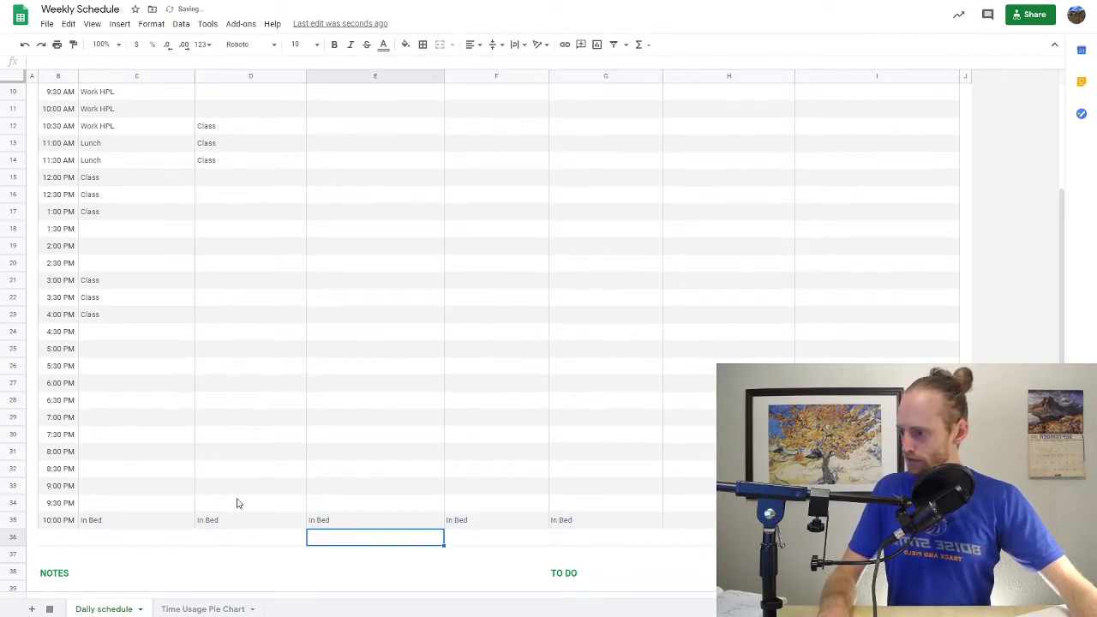
Fill the 9:30 PM row from C34 to G34 with Prep for bed.
left_click(180, 507)
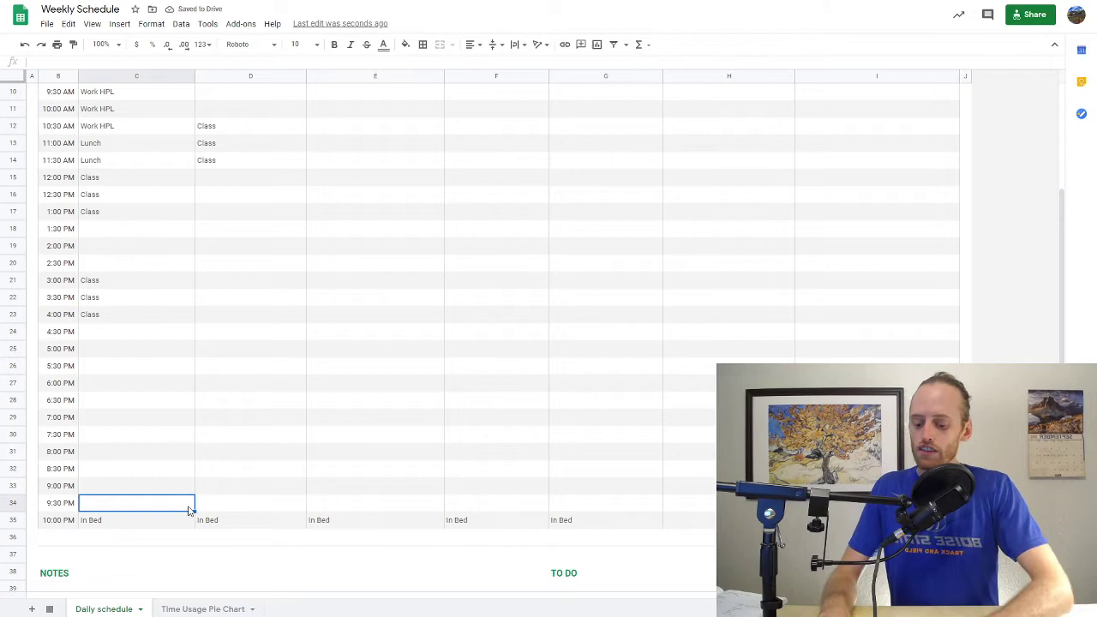
type("Irep")
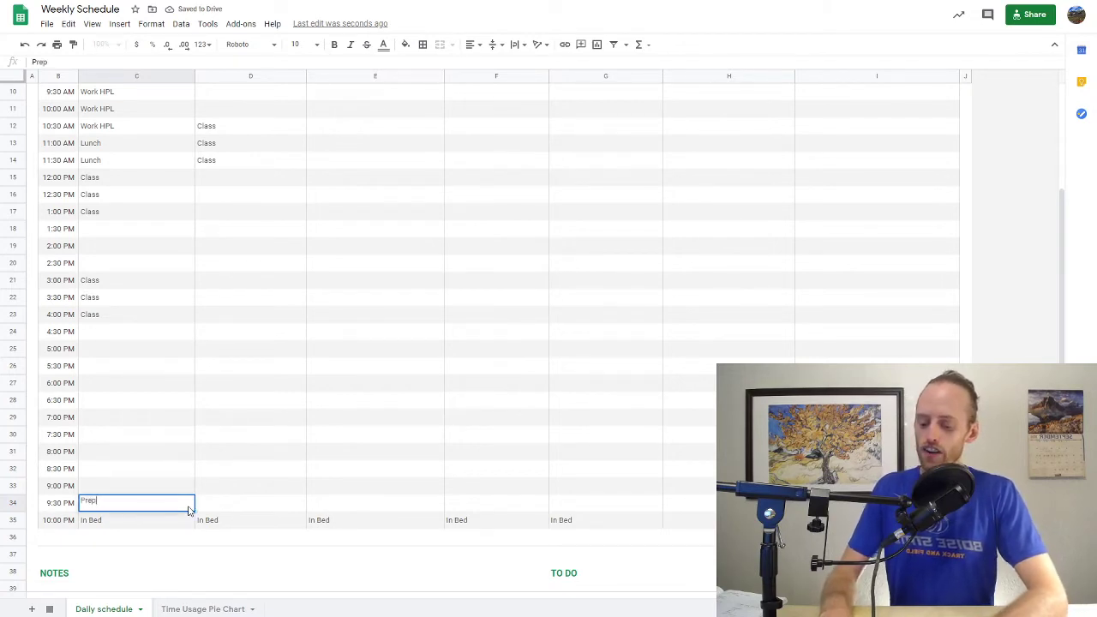
type(" for bed")
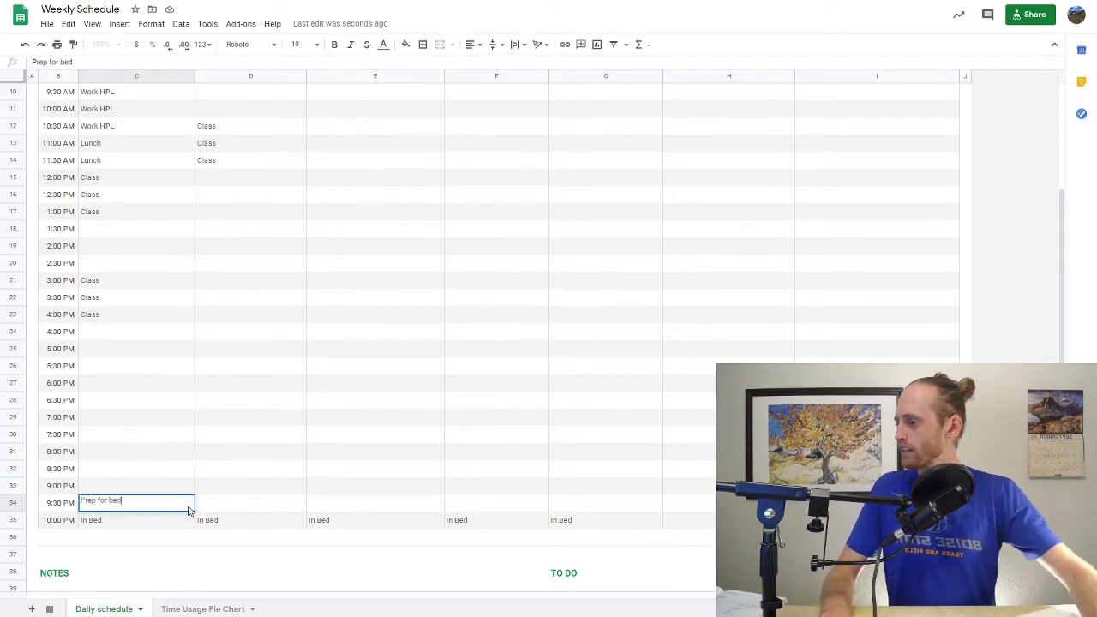
left_click(172, 571)
left_click(156, 512)
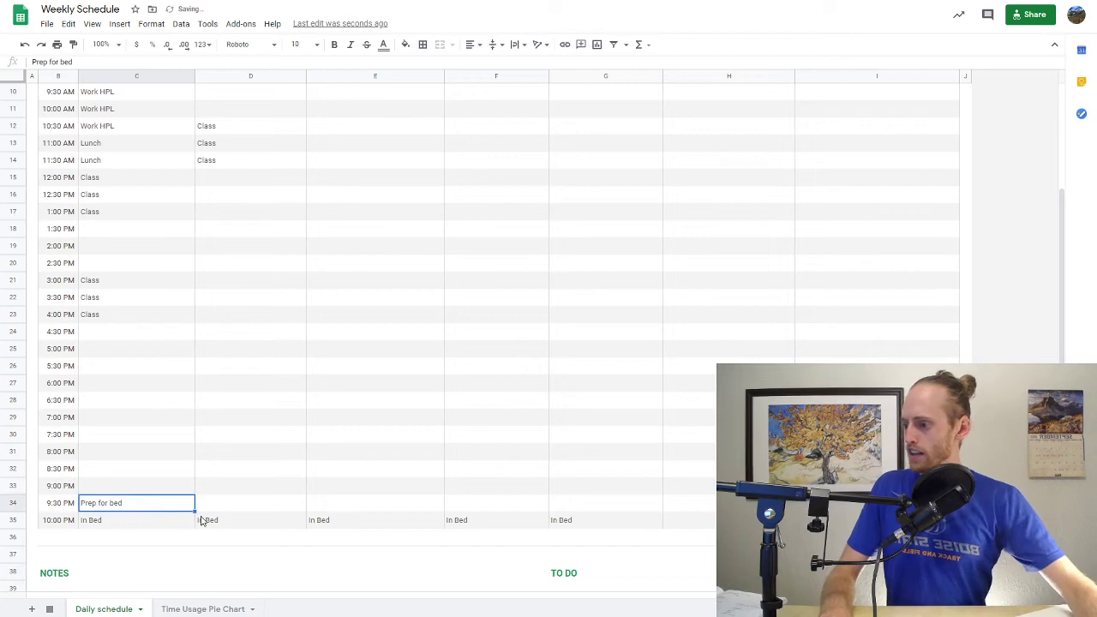
left_click_drag(195, 511, 573, 519)
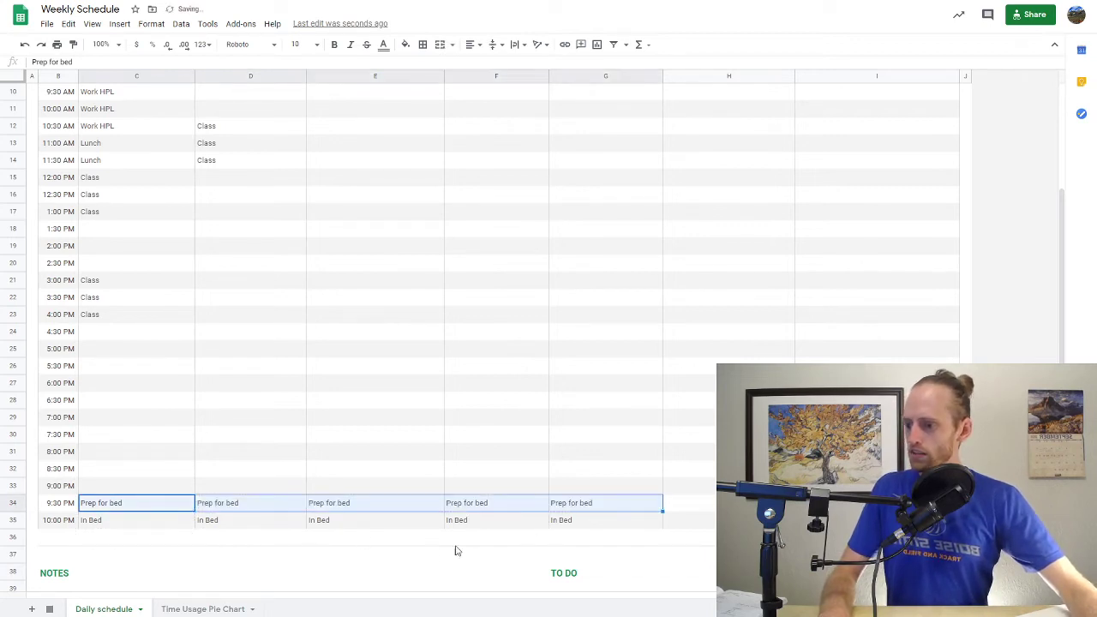
left_click(385, 555)
scroll(257, 463, "up", 2)
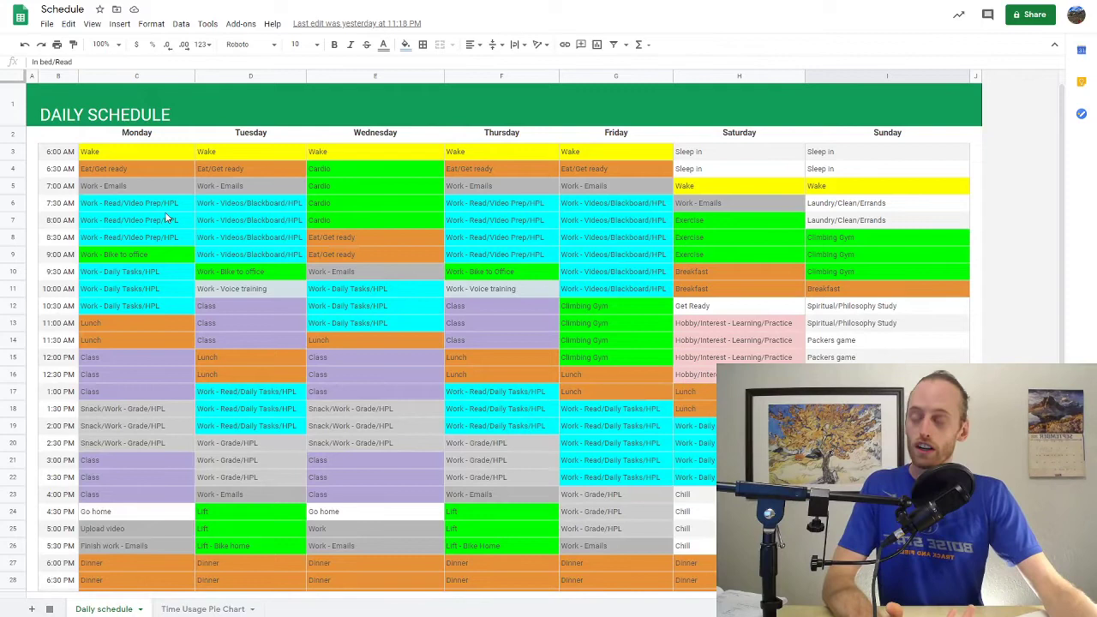
Point out Monday's morning work blocks from 7:00 to 8:30 AM in the example schedule.
left_click(100, 204)
left_click(110, 222)
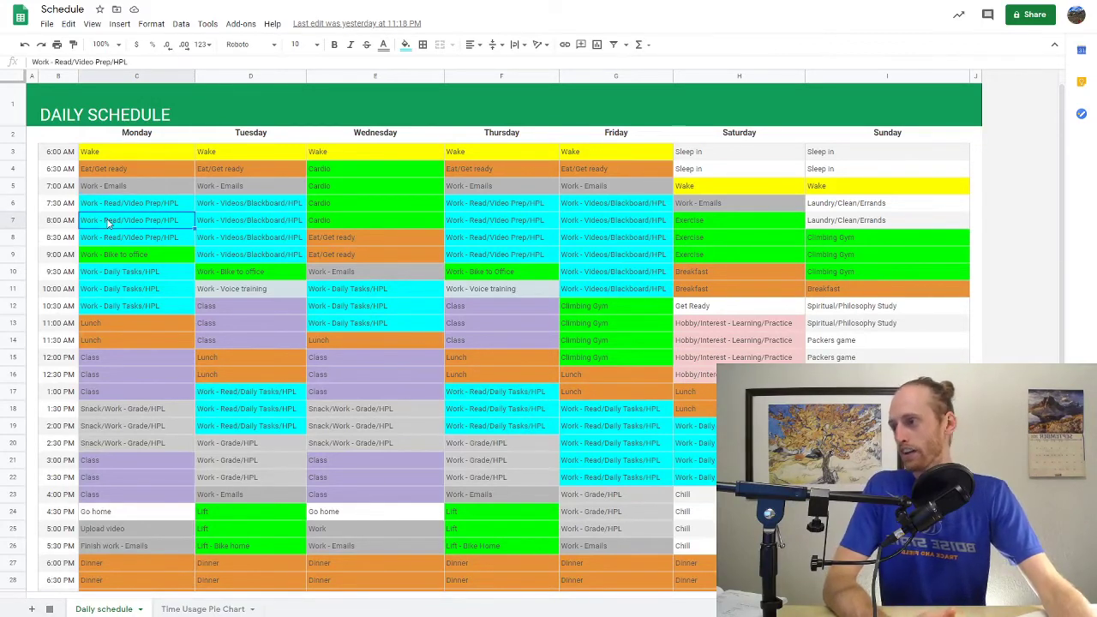
left_click(115, 240)
left_click(129, 205)
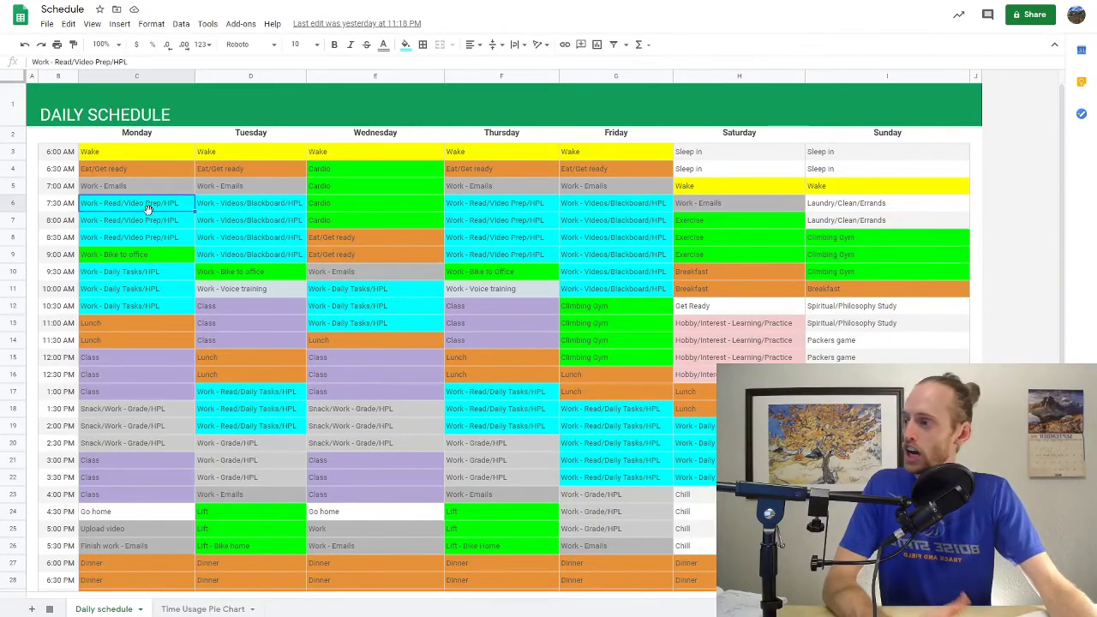
left_click(169, 238)
left_click(168, 206)
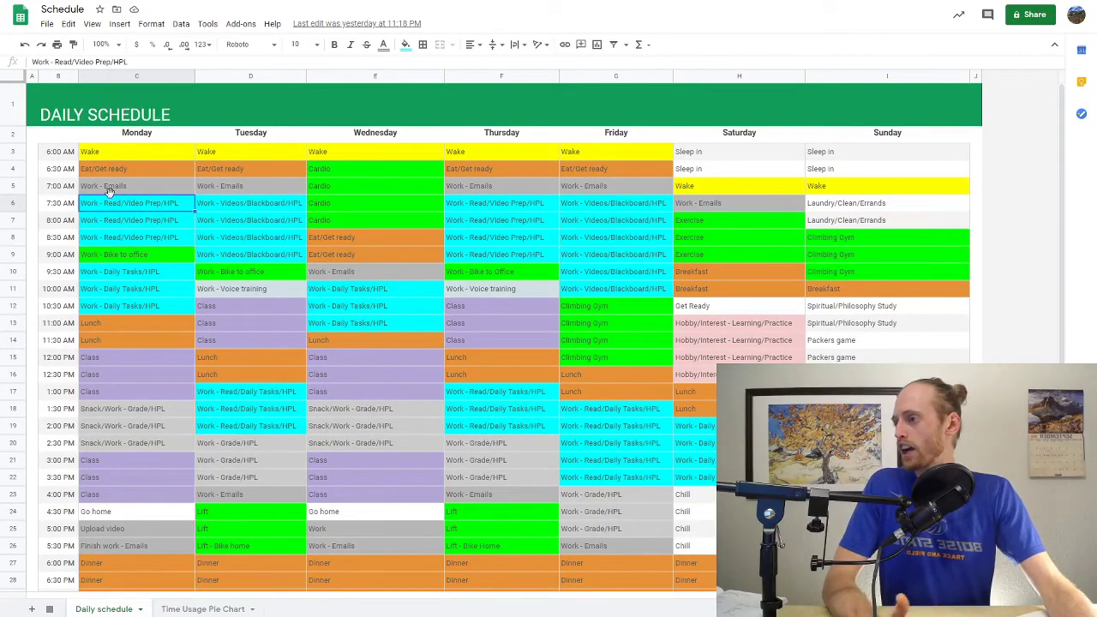
left_click(155, 238)
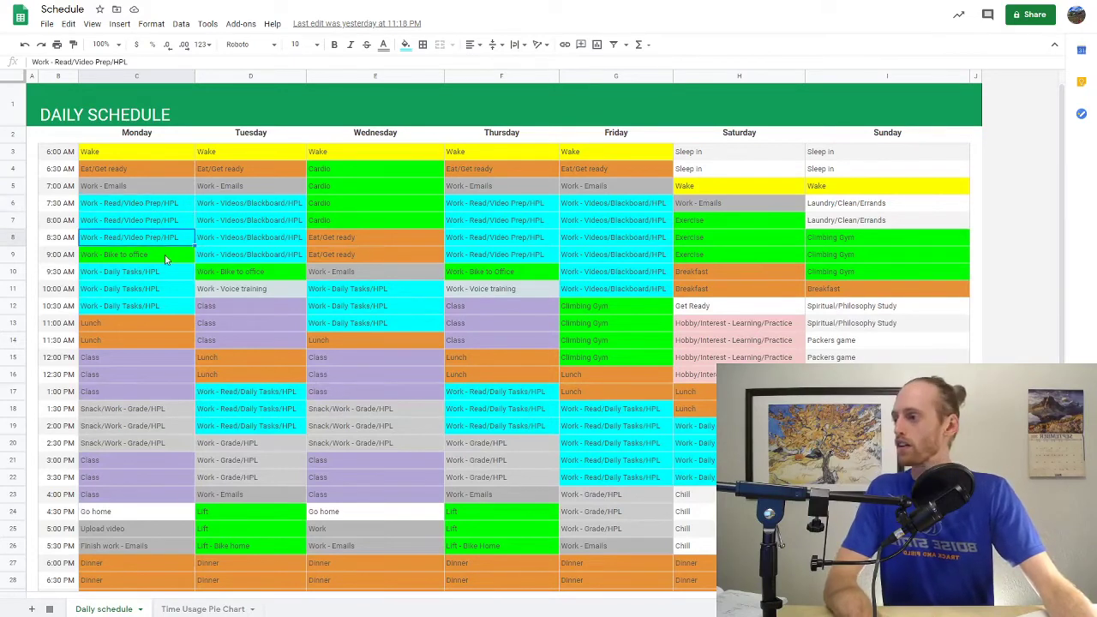
Point out Tuesday's Work - Bike to office, Grade/HPL blocks and the midday Class and Lunch blocks.
left_click(244, 214)
left_click(227, 272)
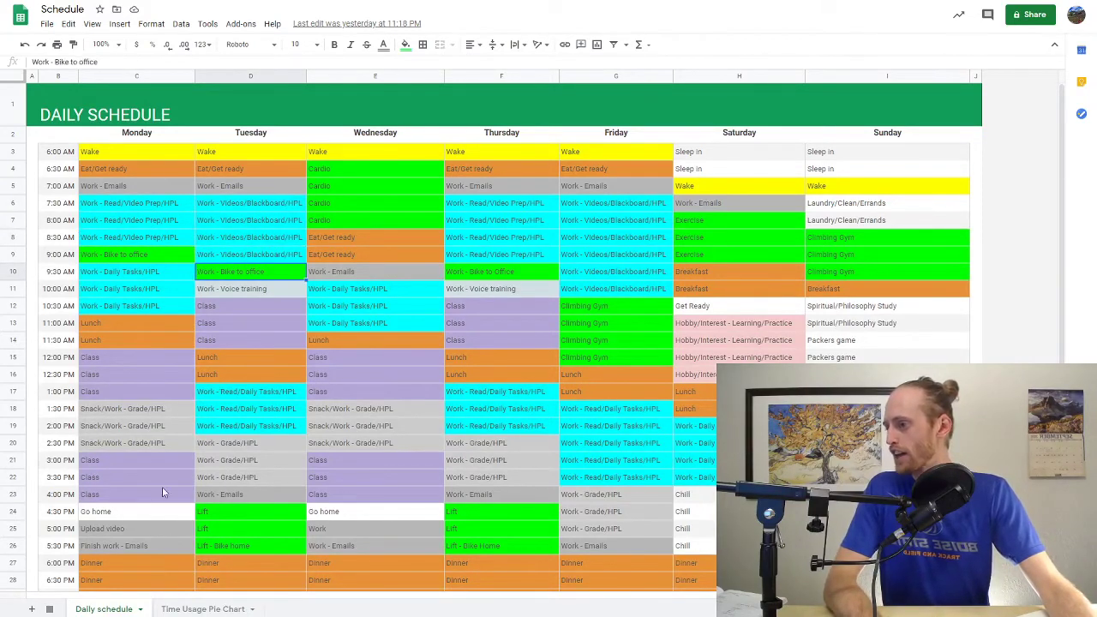
left_click_drag(157, 418, 157, 441)
left_click_drag(247, 443, 254, 481)
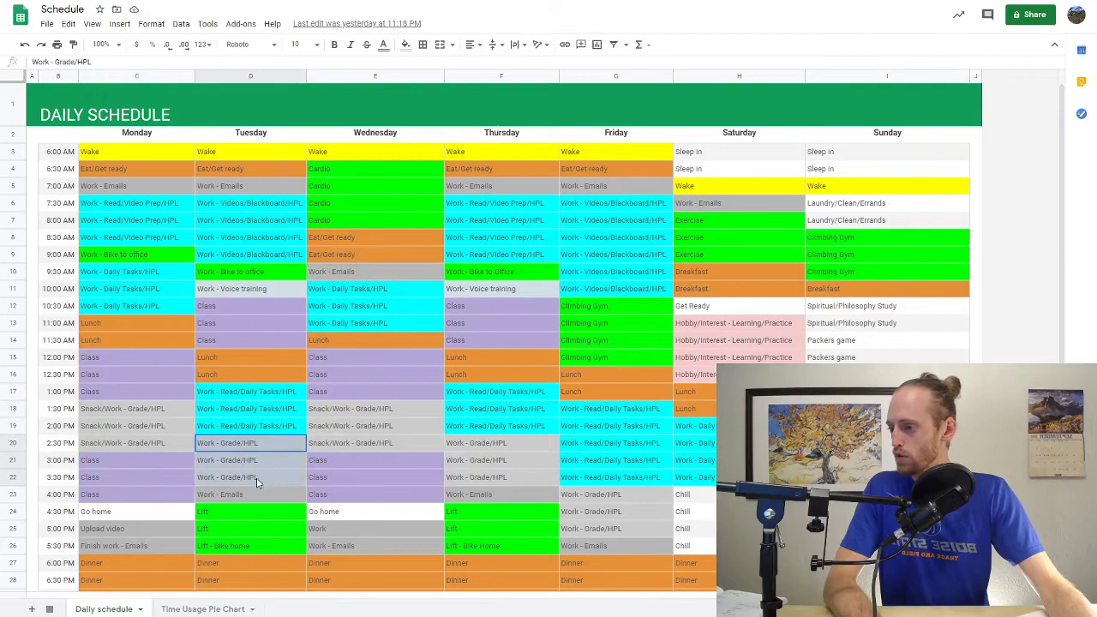
left_click_drag(150, 375, 153, 387)
left_click_drag(244, 317, 247, 343)
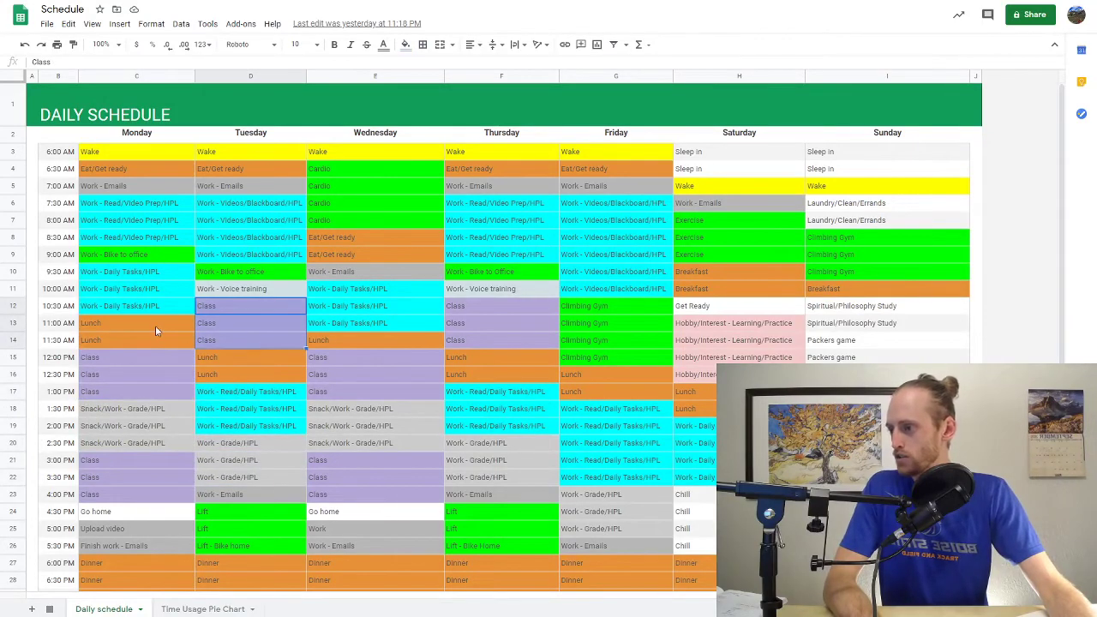
left_click_drag(155, 326, 158, 349)
left_click(140, 154)
scroll(343, 343, "down", 2)
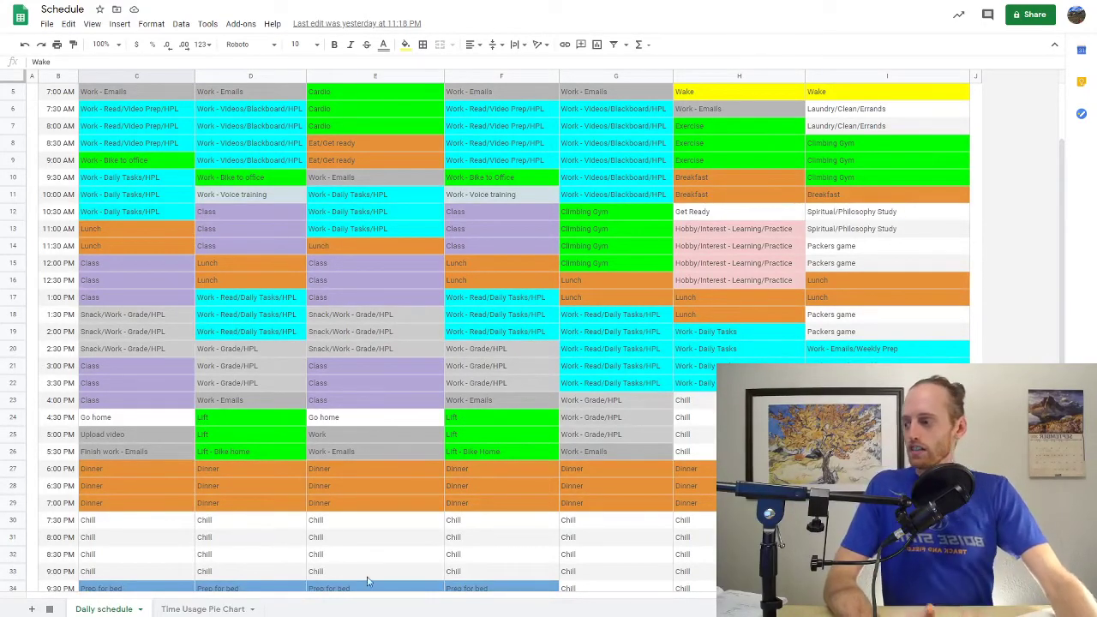
left_click_drag(146, 521, 148, 572)
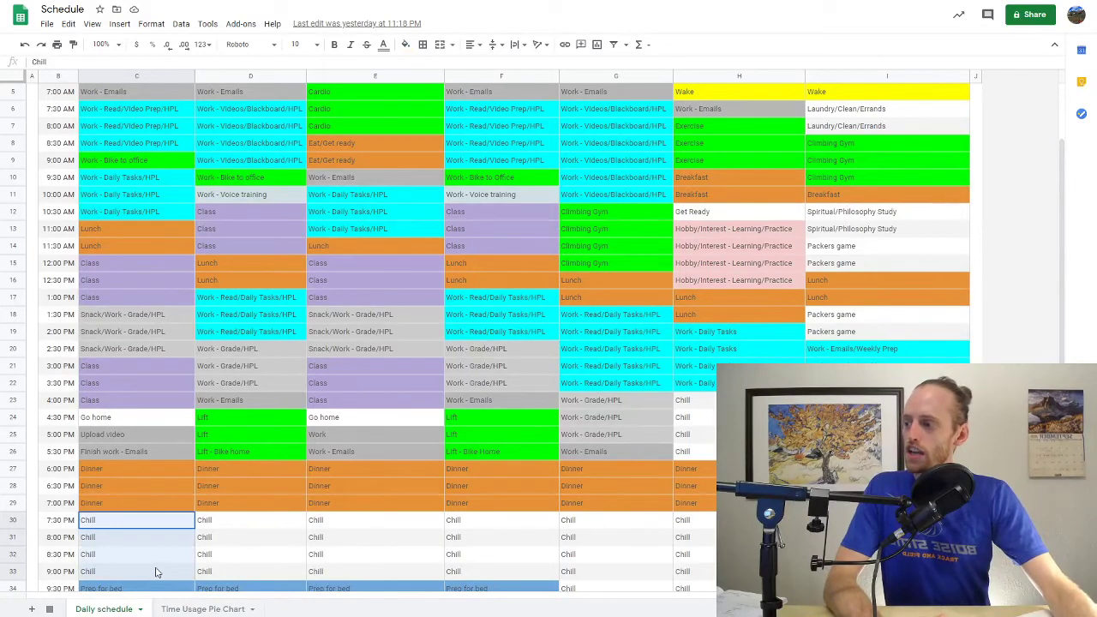
left_click_drag(257, 521, 307, 562)
left_click_drag(359, 520, 439, 573)
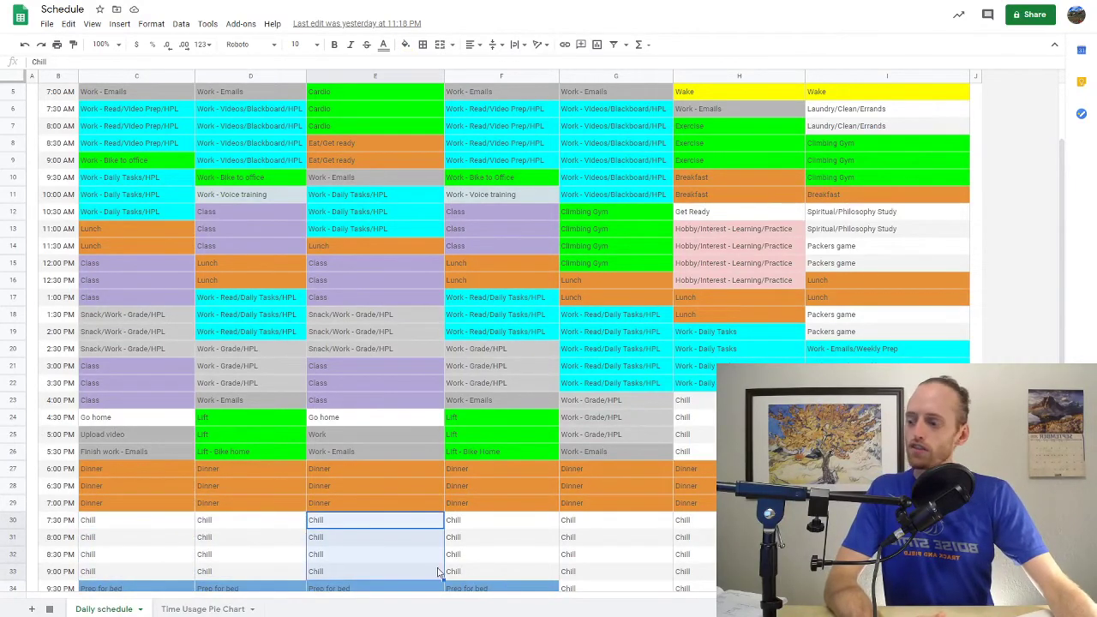
left_click_drag(506, 520, 522, 571)
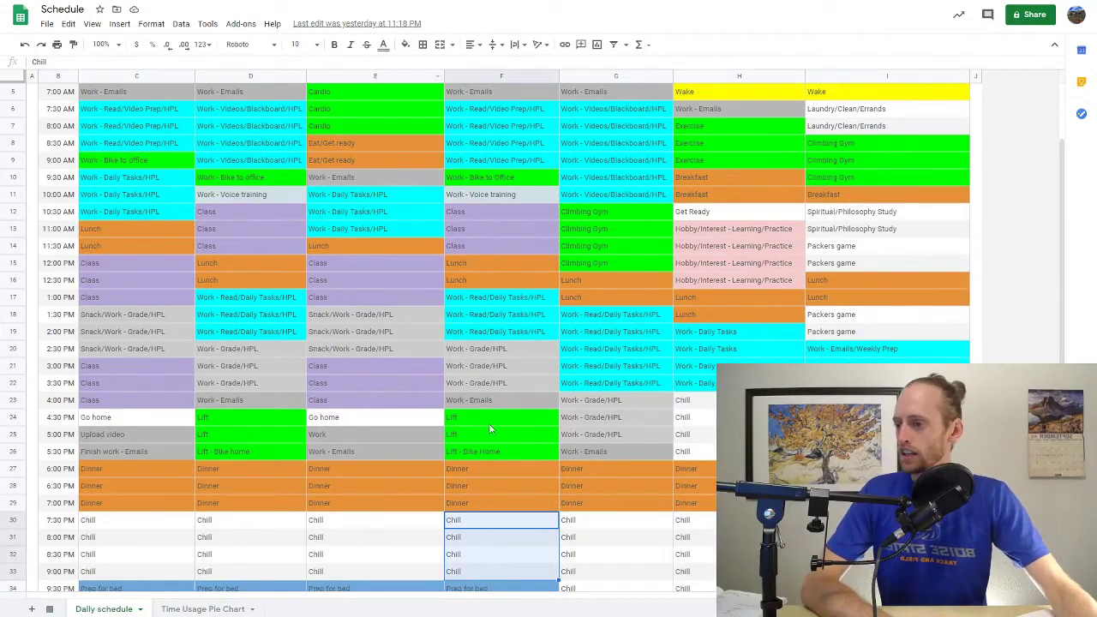
scroll(589, 424, "up", 3)
scroll(579, 348, "down", 5)
scroll(400, 363, "up", 5)
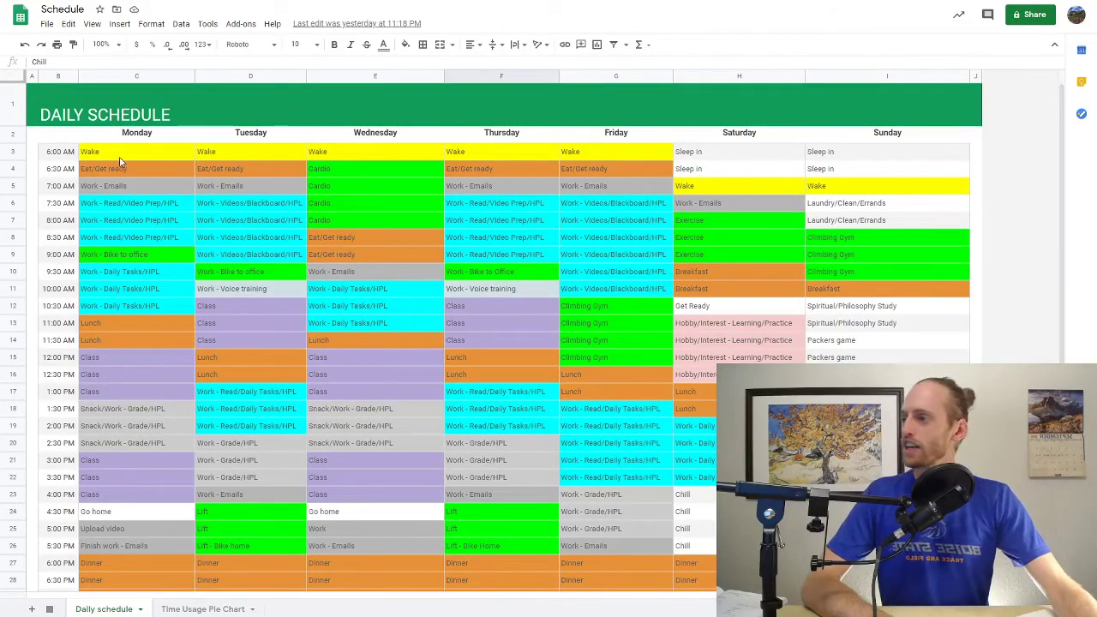
scroll(591, 237, "down", 3)
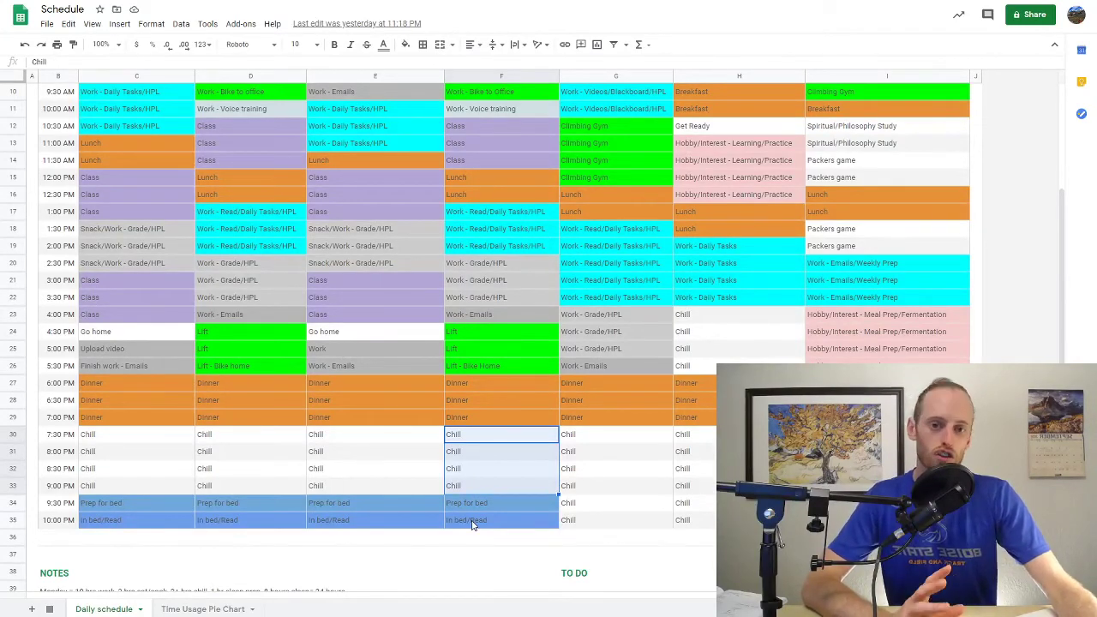
scroll(533, 355, "up", 5)
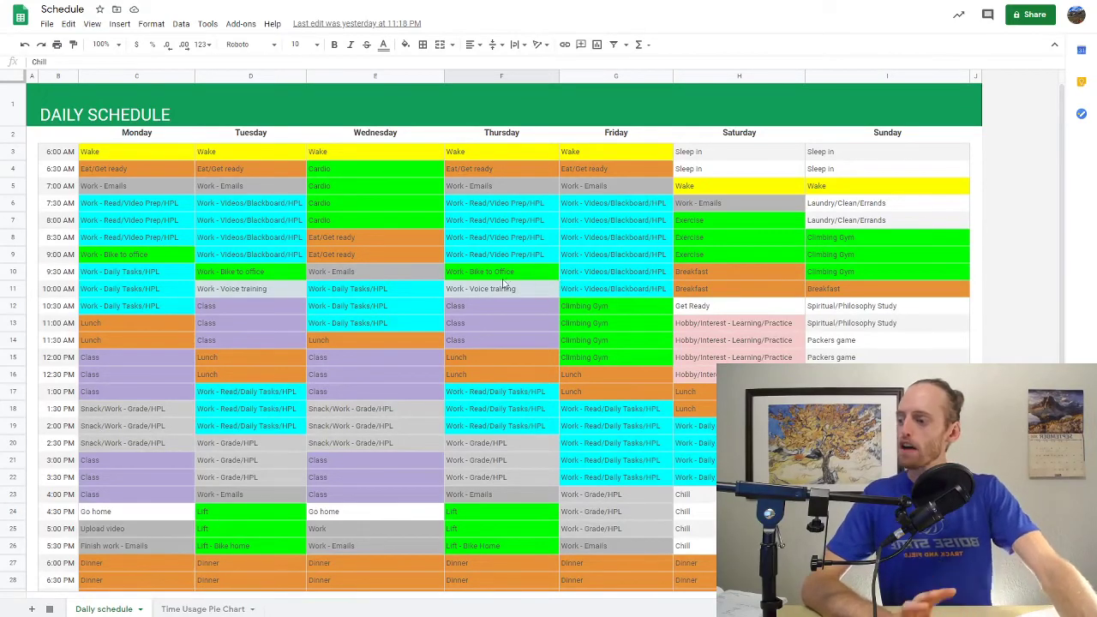
scroll(318, 453, "down", 5)
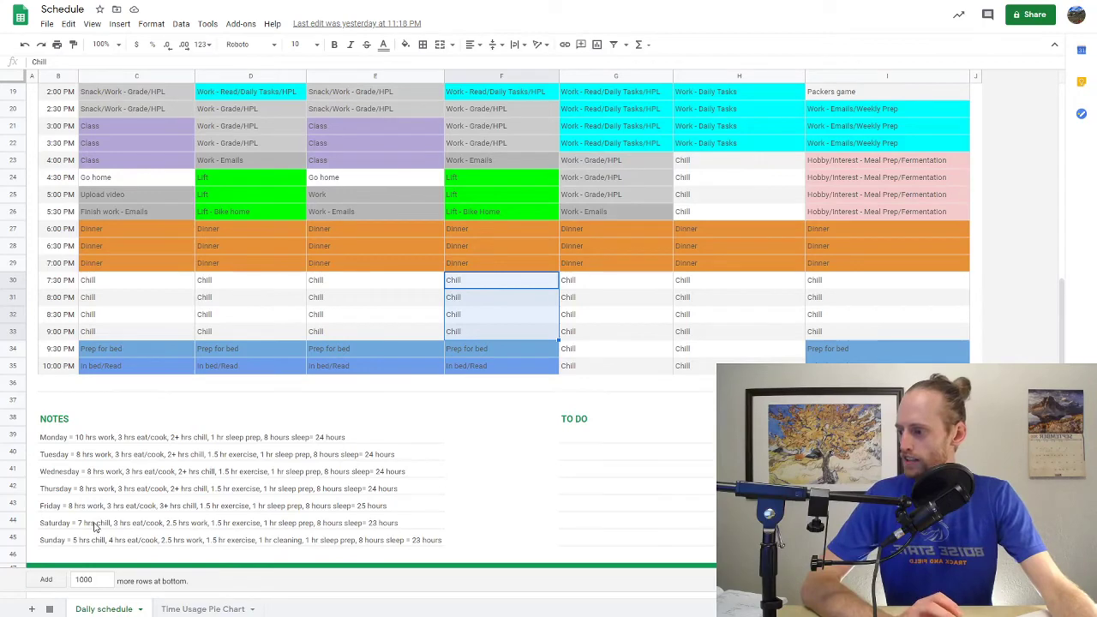
Show the Weekly Time Usage pie chart on the Time Usage Pie Chart sheet.
left_click(185, 609)
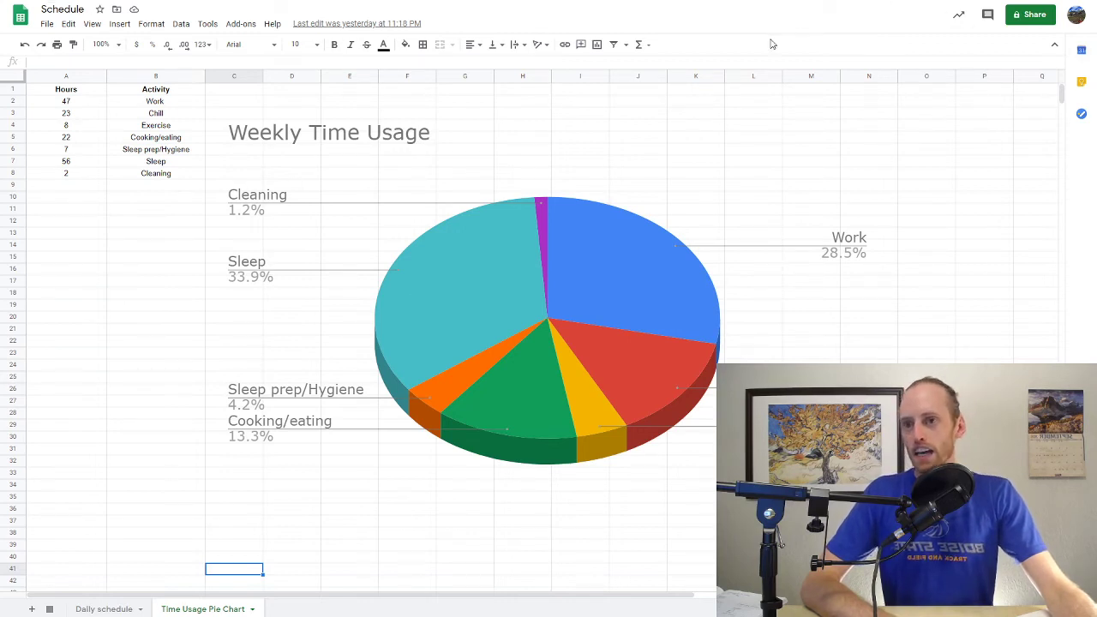
left_click(48, 25)
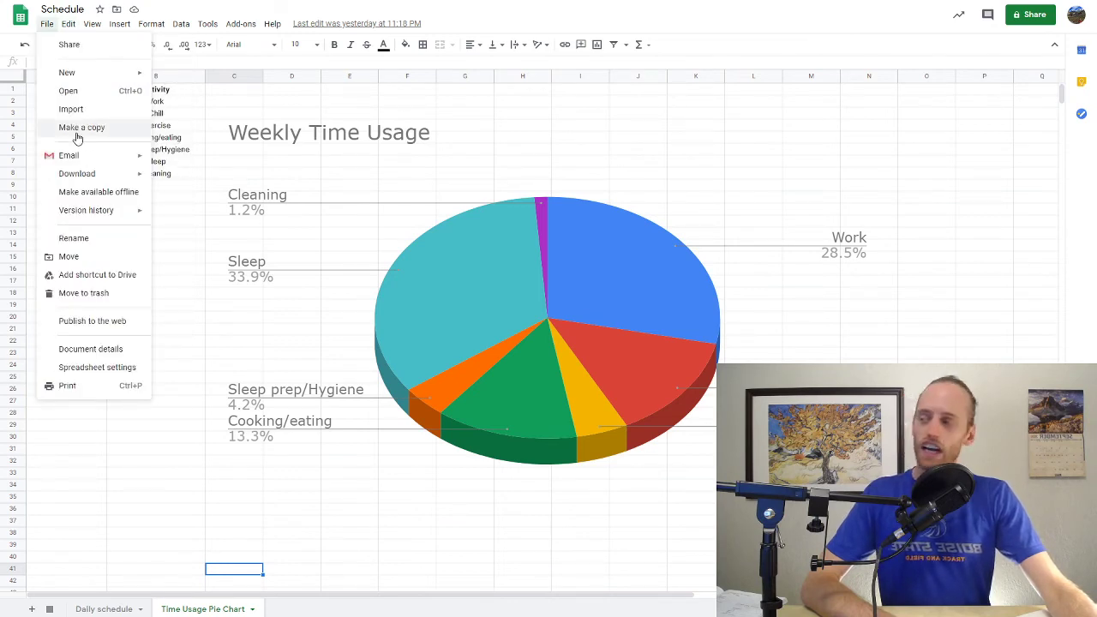
left_click(686, 14)
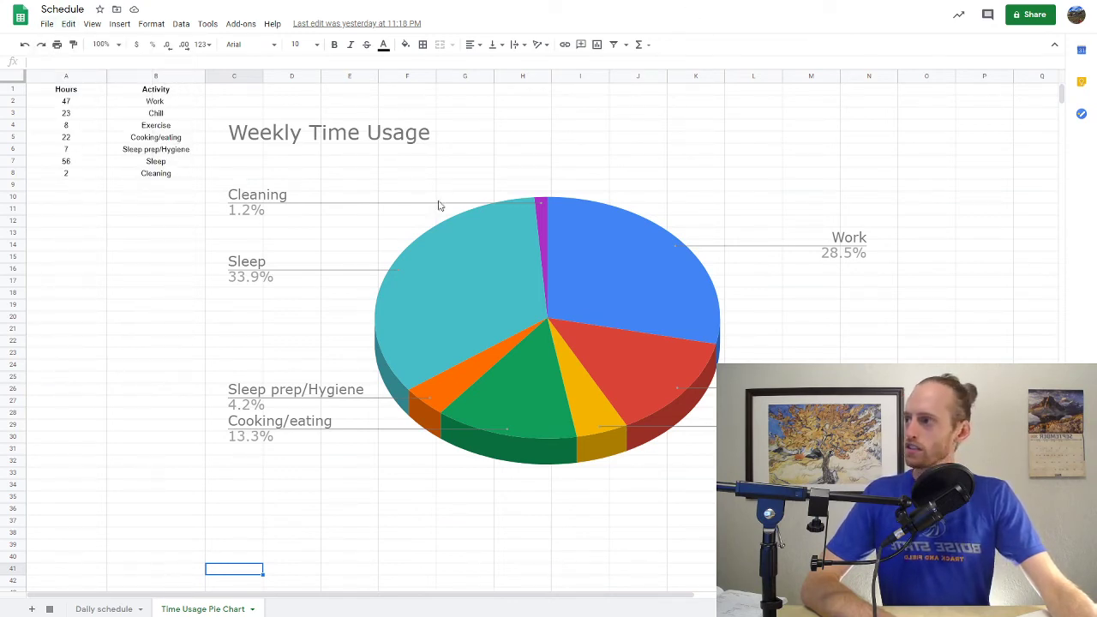
left_click(47, 24)
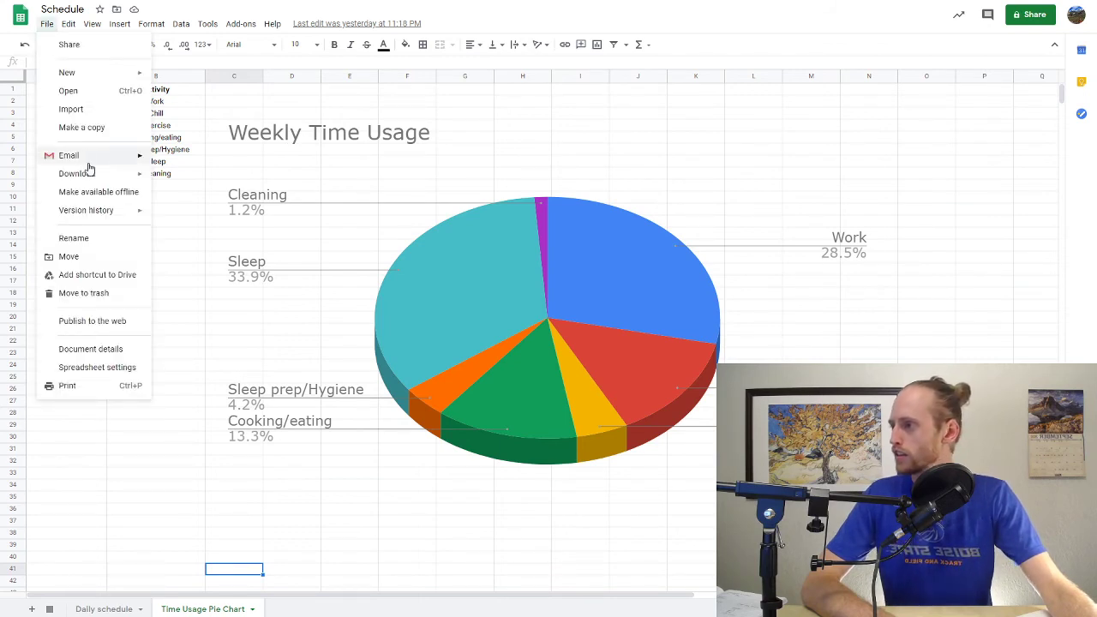
mouse_move(86, 175)
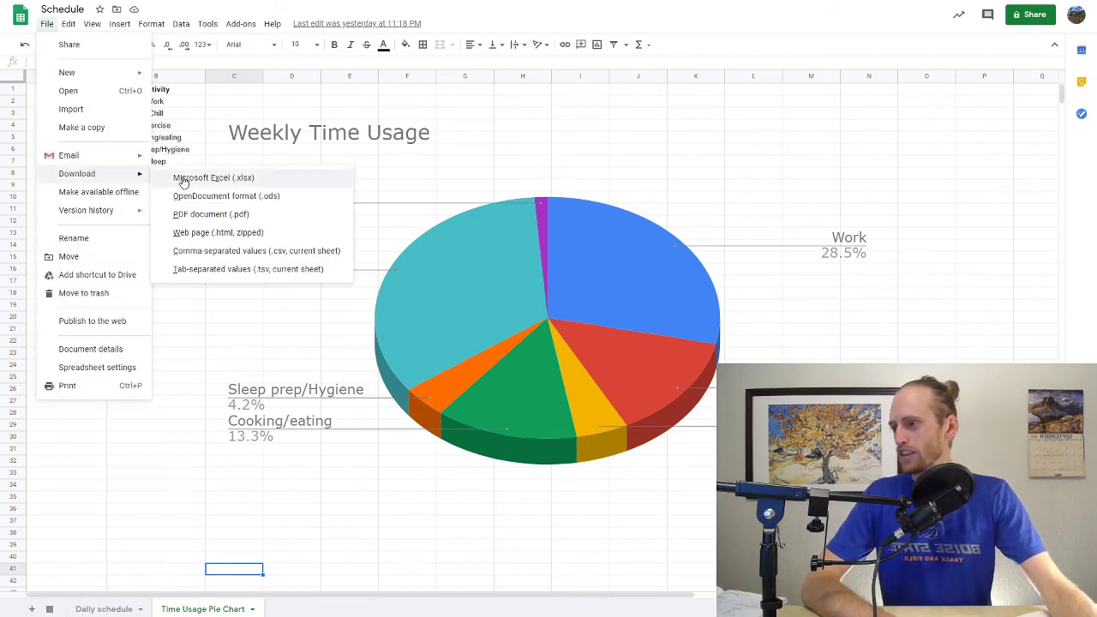
left_click(210, 214)
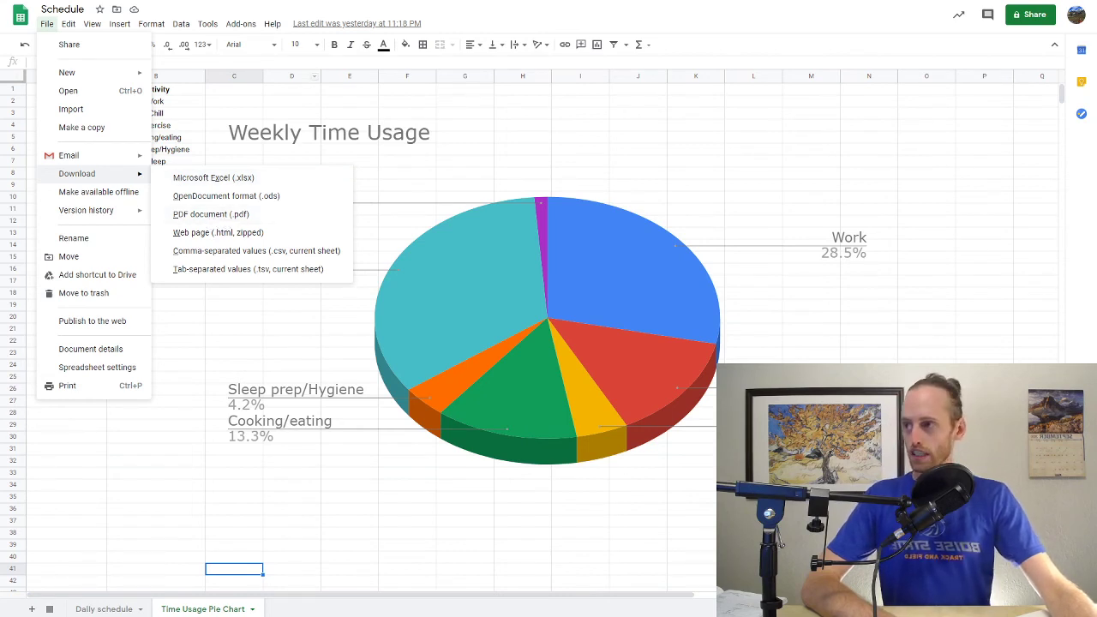
left_click(514, 25)
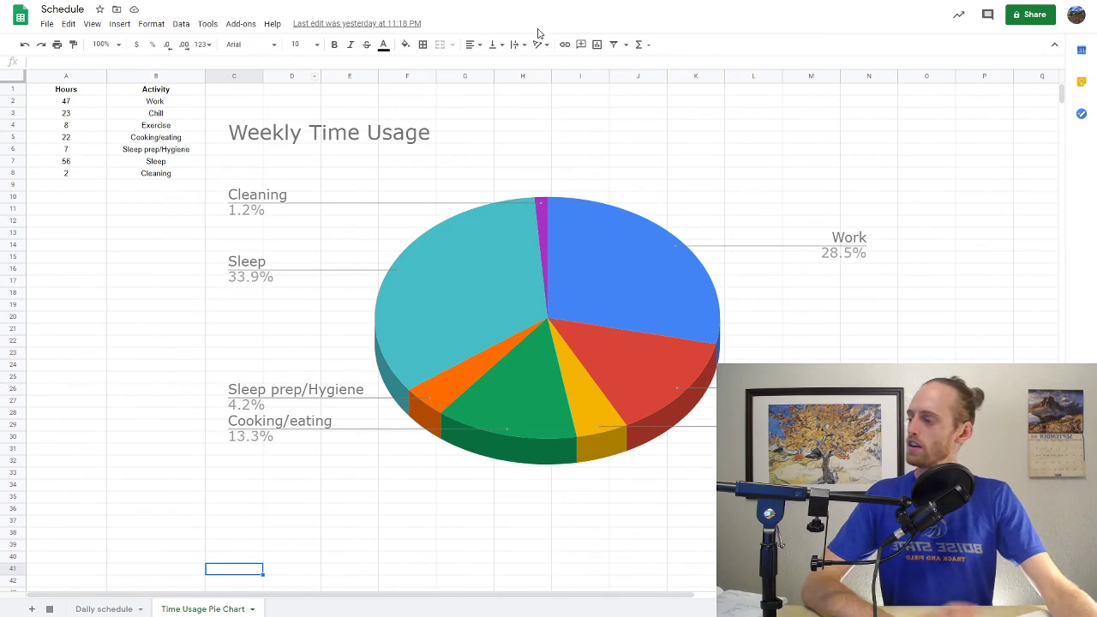